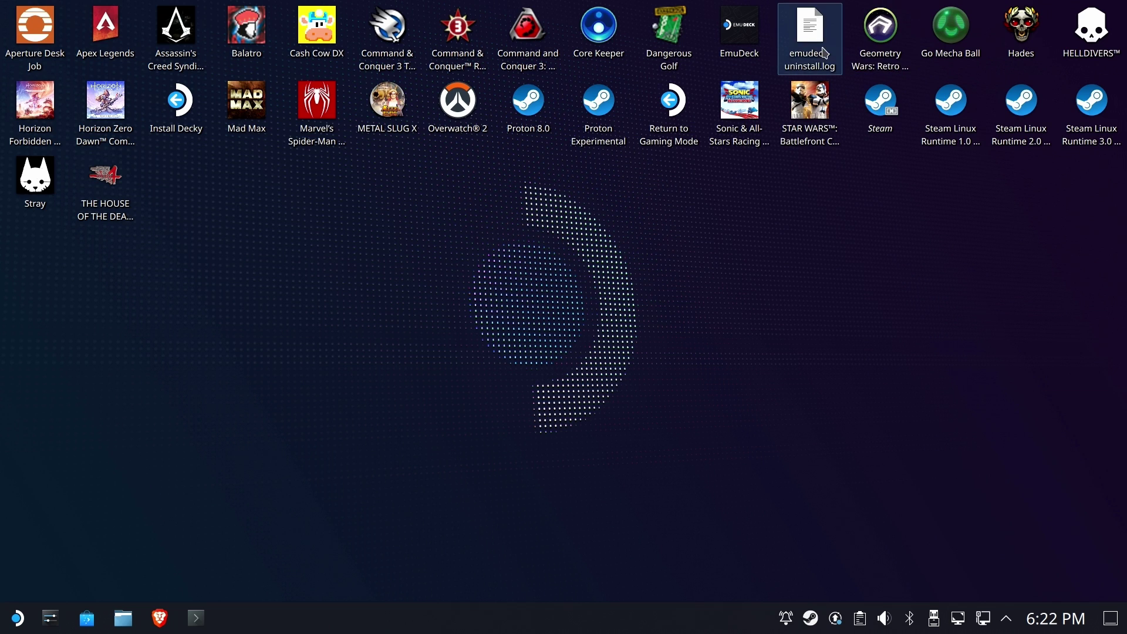
Open EmuDeck and bring up the Xenia emulator's page under Manage Emulators.
{"action": "left_click", "coordinate": [752, 30]}
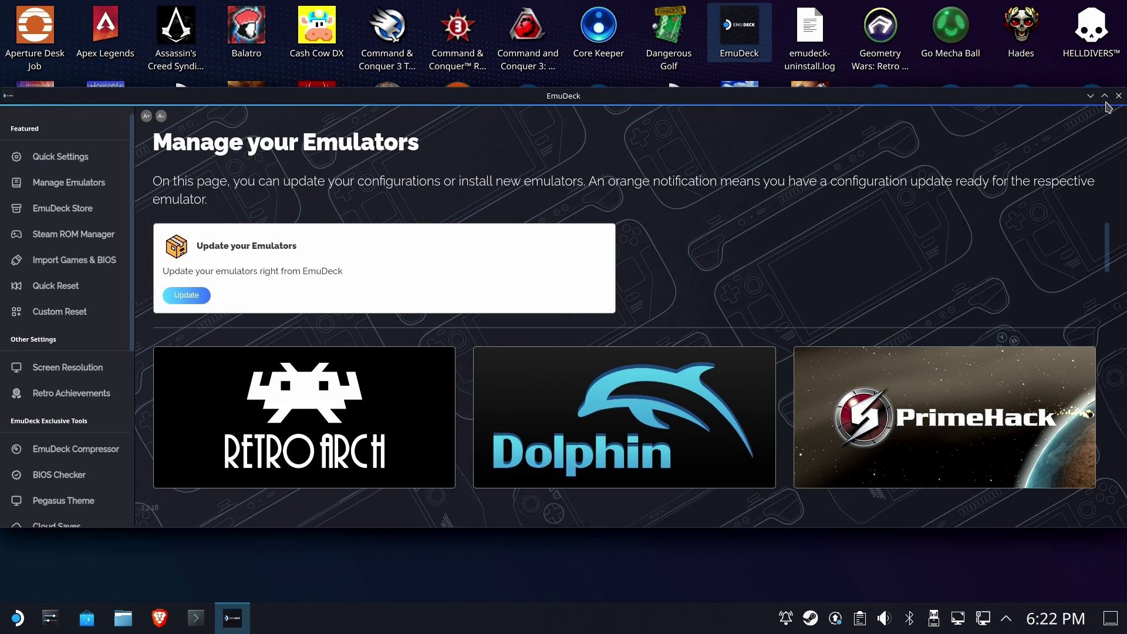
{"action": "left_click", "coordinate": [1105, 96]}
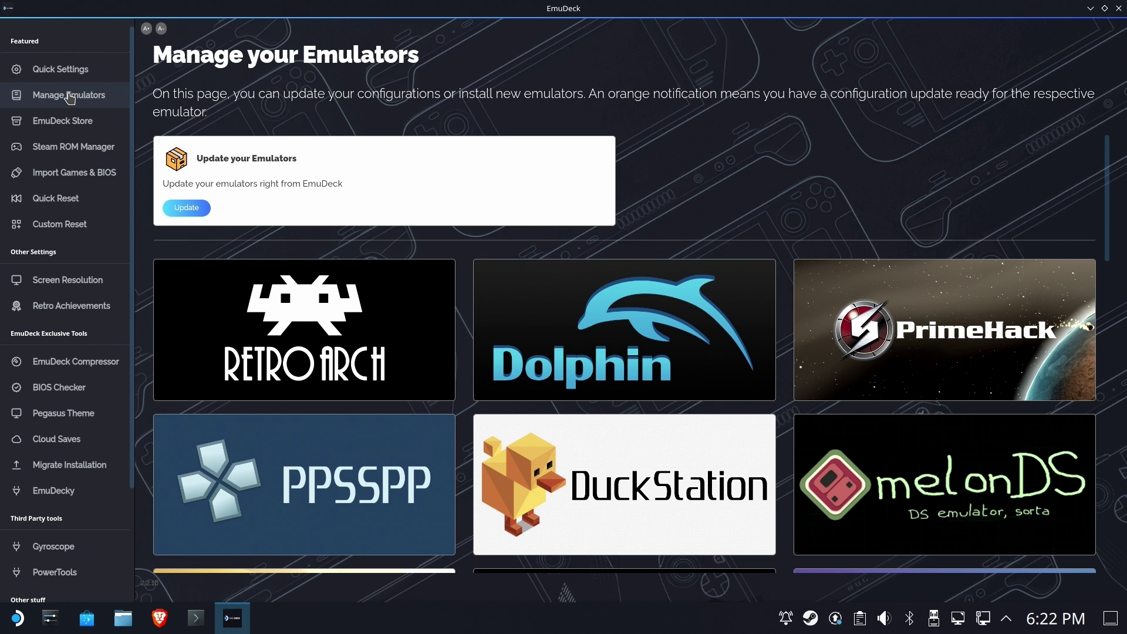
{"action": "scroll", "coordinate": [644, 294], "scroll_direction": "down", "scroll_amount": 10}
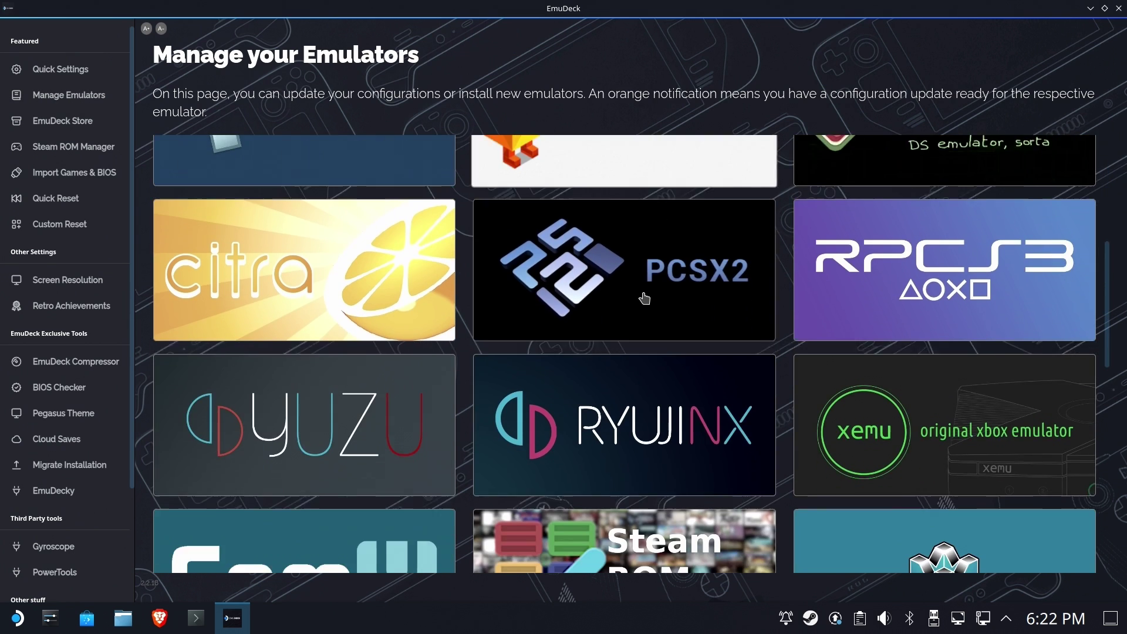
{"action": "scroll", "coordinate": [646, 297], "scroll_direction": "down", "scroll_amount": 5}
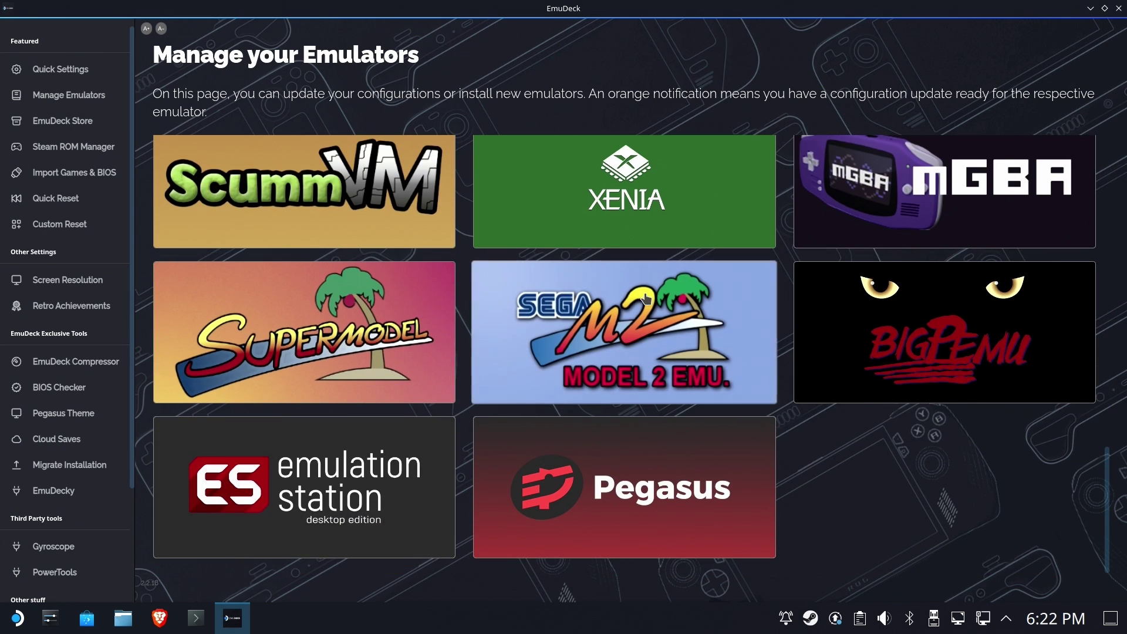
{"action": "scroll", "coordinate": [614, 304], "scroll_direction": "up", "scroll_amount": 1}
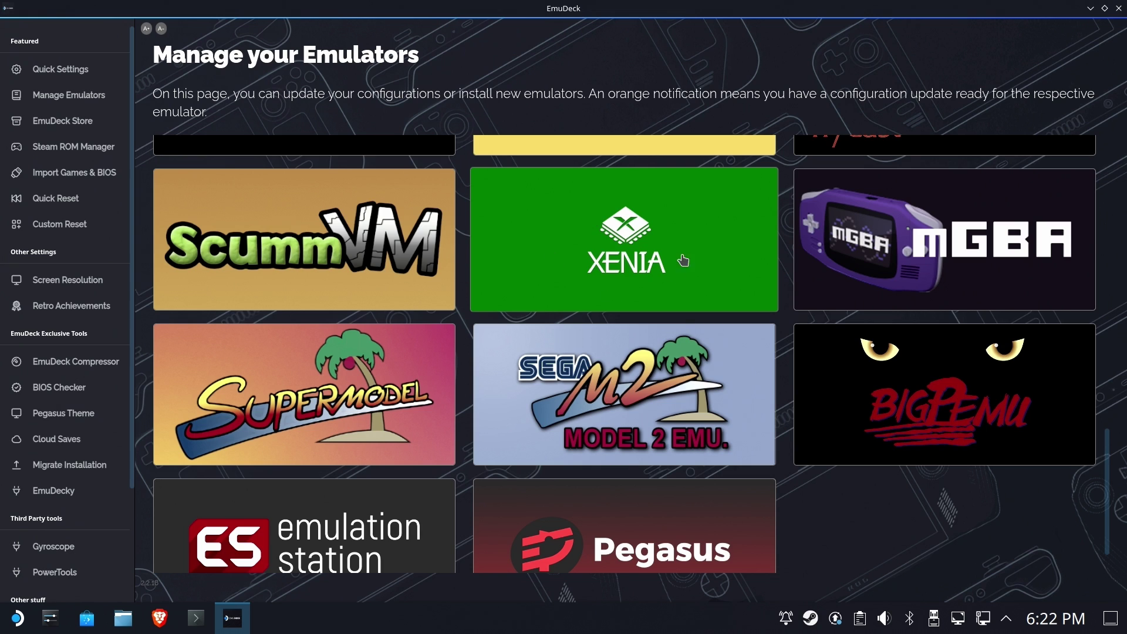
{"action": "left_click", "coordinate": [603, 259]}
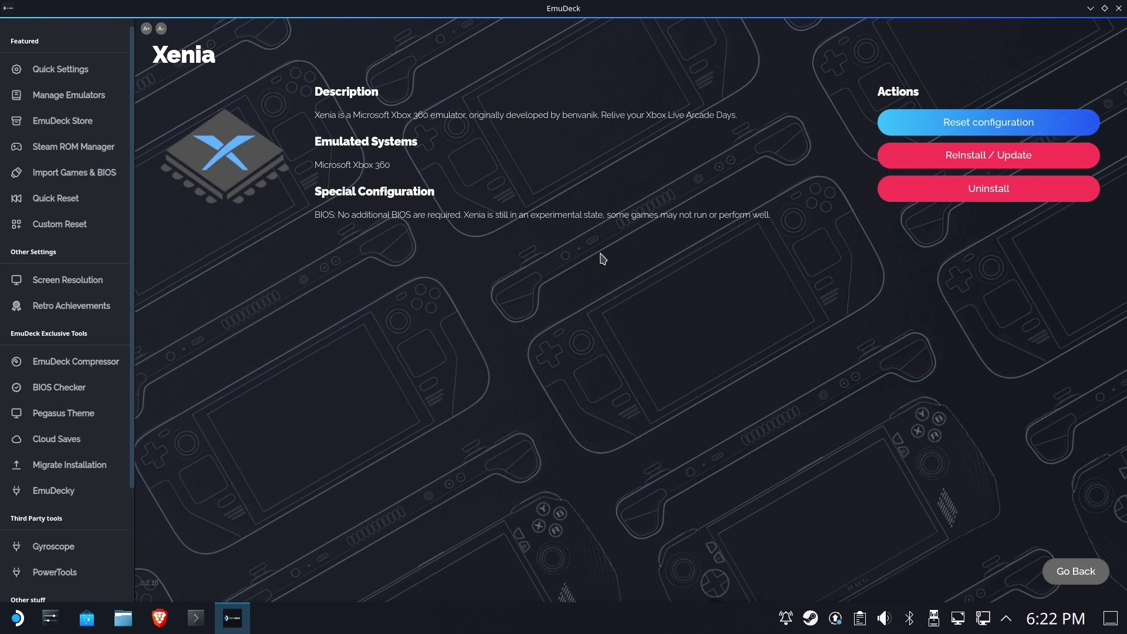
Reinstall or update Xenia, return to the emulator list, and close EmuDeck.
{"action": "left_click", "coordinate": [968, 153]}
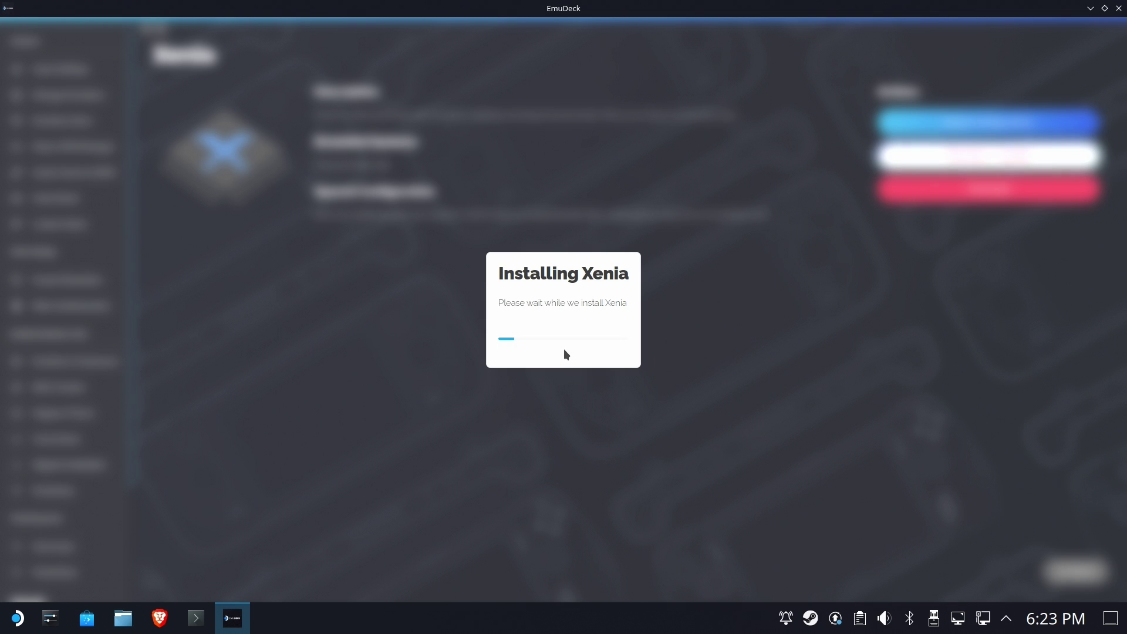
{"action": "left_click", "coordinate": [765, 357]}
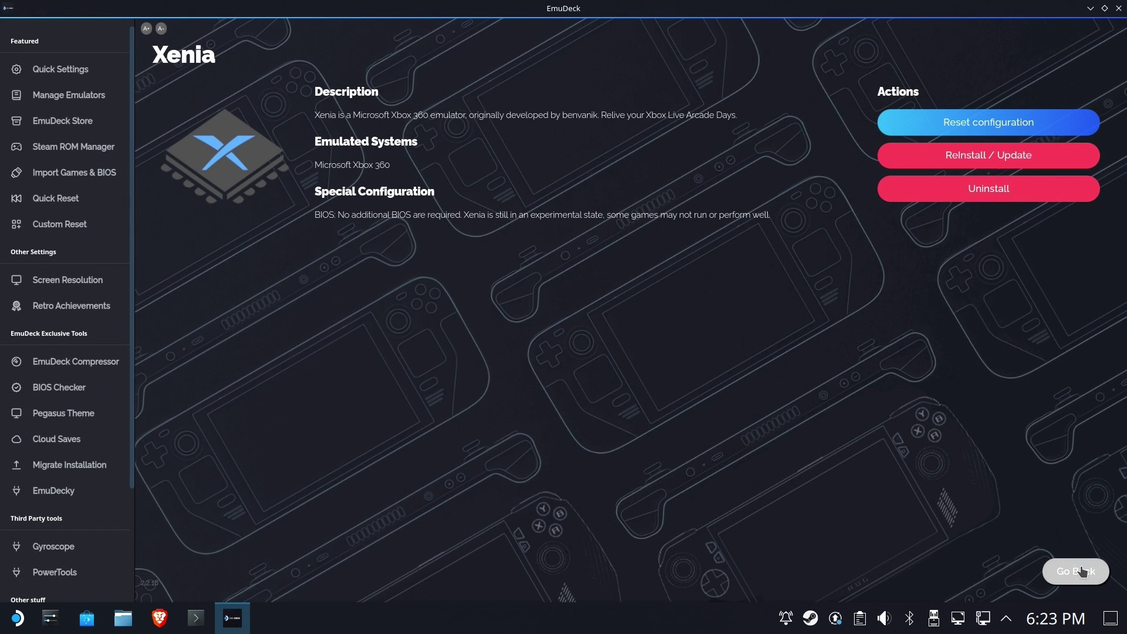
{"action": "left_click", "coordinate": [1083, 571]}
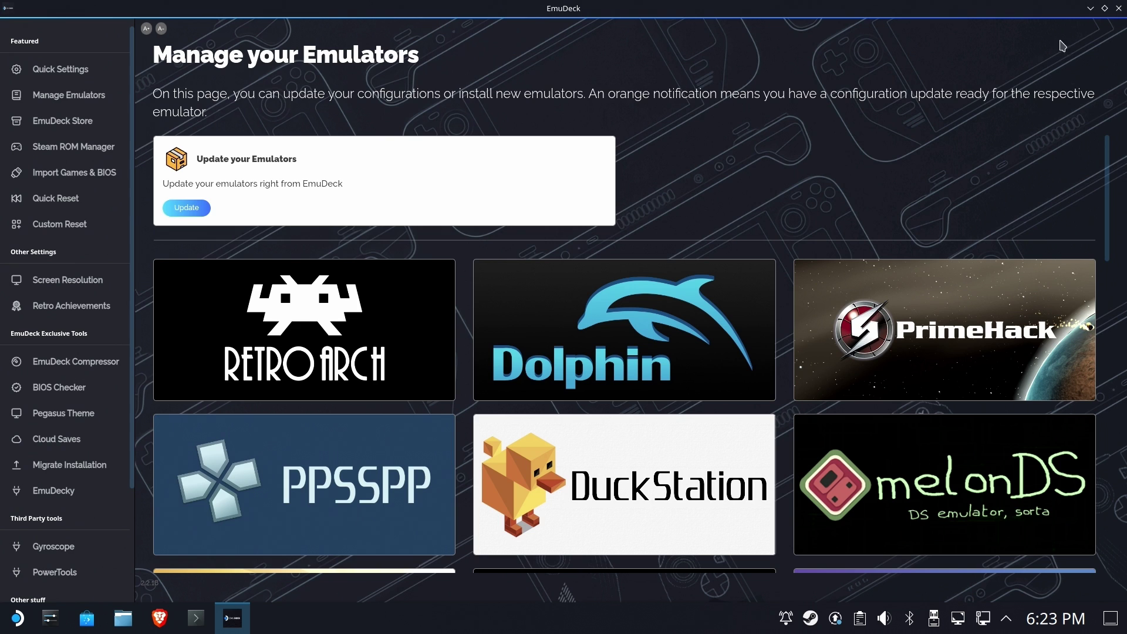
{"action": "left_click", "coordinate": [1119, 8]}
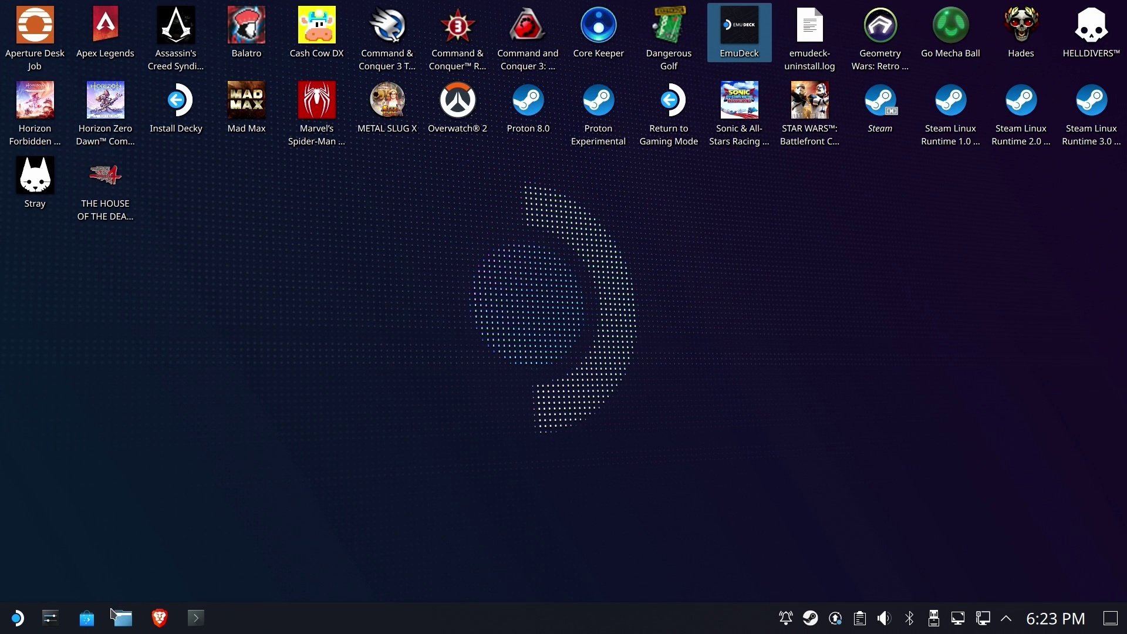
Switch to the Dolphin file manager and select the Poker Smash file in the Downloads folder.
{"action": "left_click", "coordinate": [124, 618]}
{"action": "left_click", "coordinate": [355, 189]}
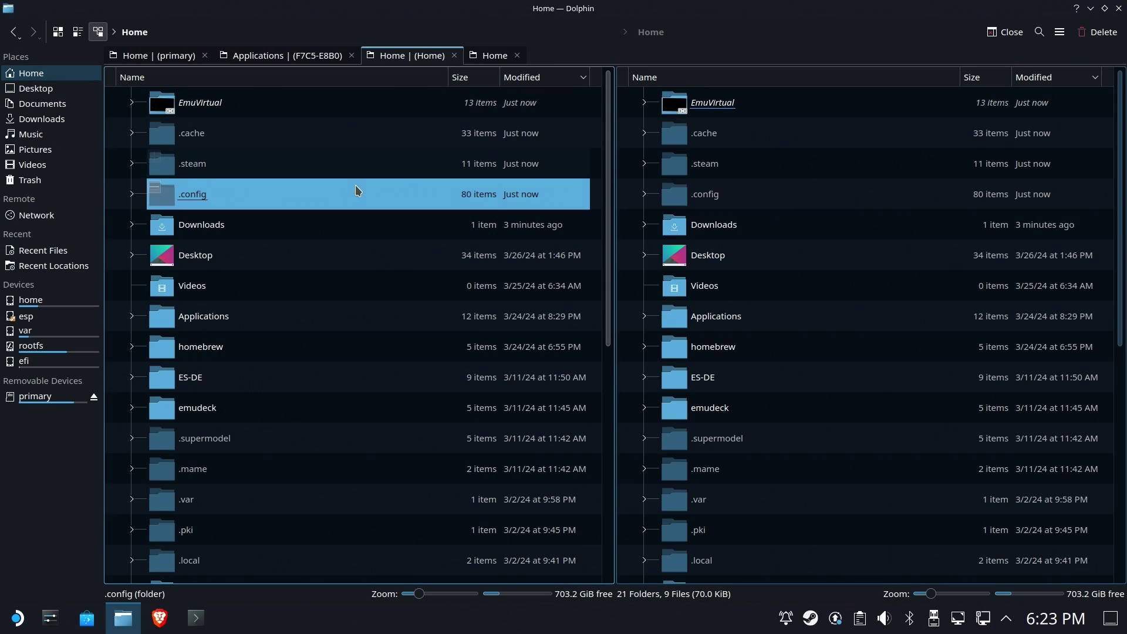
{"action": "double_click", "coordinate": [219, 226]}
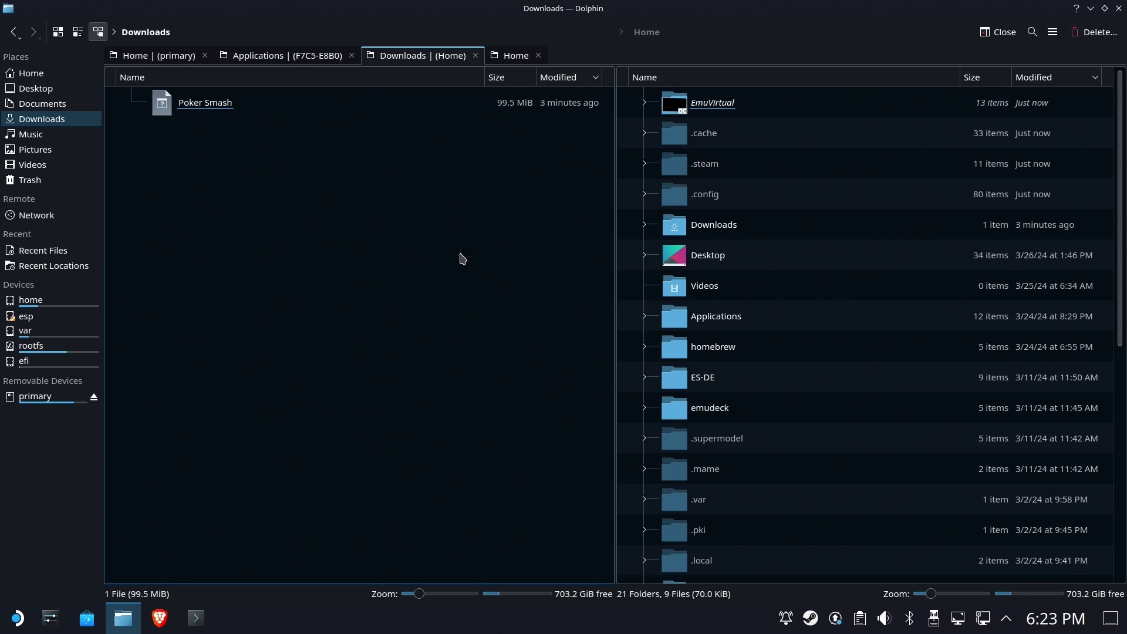
{"action": "left_click", "coordinate": [830, 237]}
{"action": "left_click", "coordinate": [215, 111]}
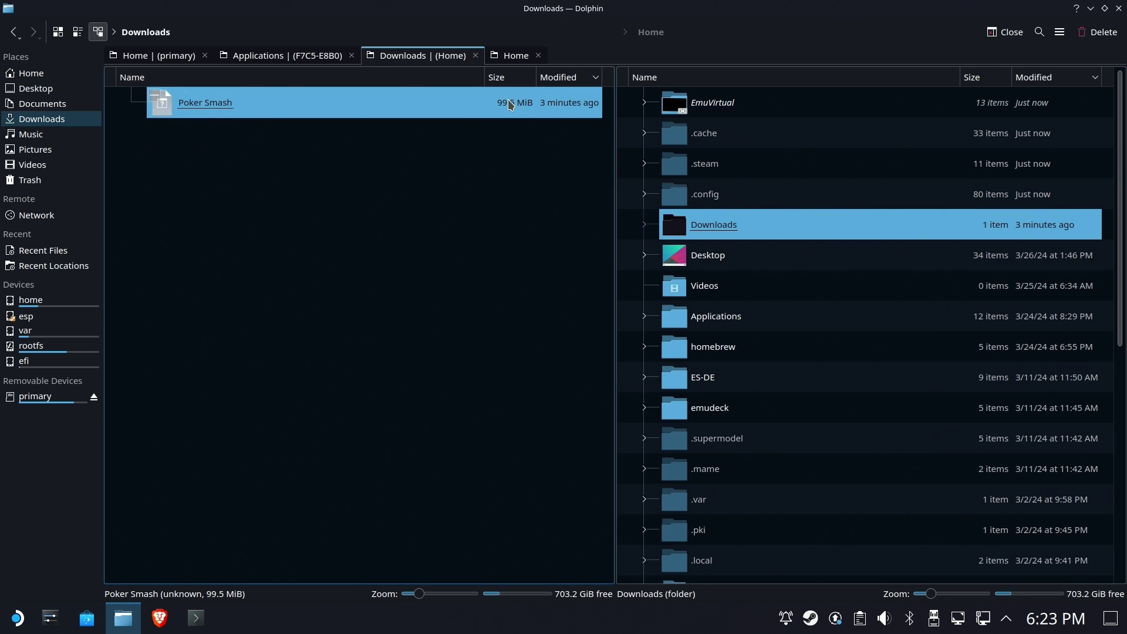
In the second pane, open Emulation/roms on the primary removable device and sort the folders by name.
{"action": "left_click", "coordinate": [823, 266]}
{"action": "left_click", "coordinate": [38, 399]}
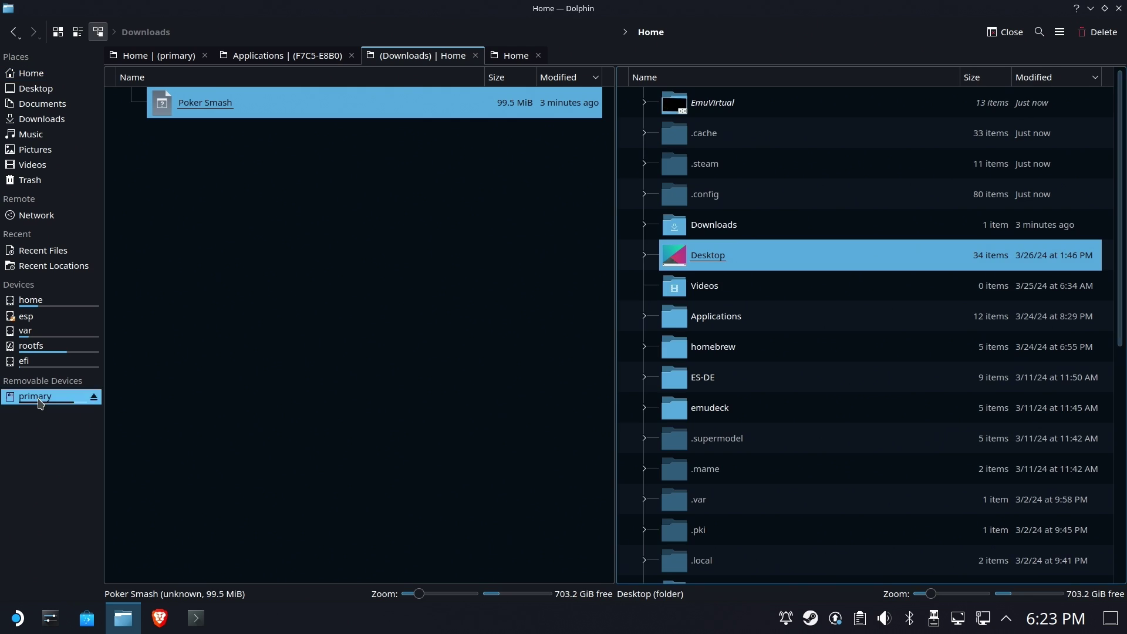
{"action": "left_click", "coordinate": [763, 195]}
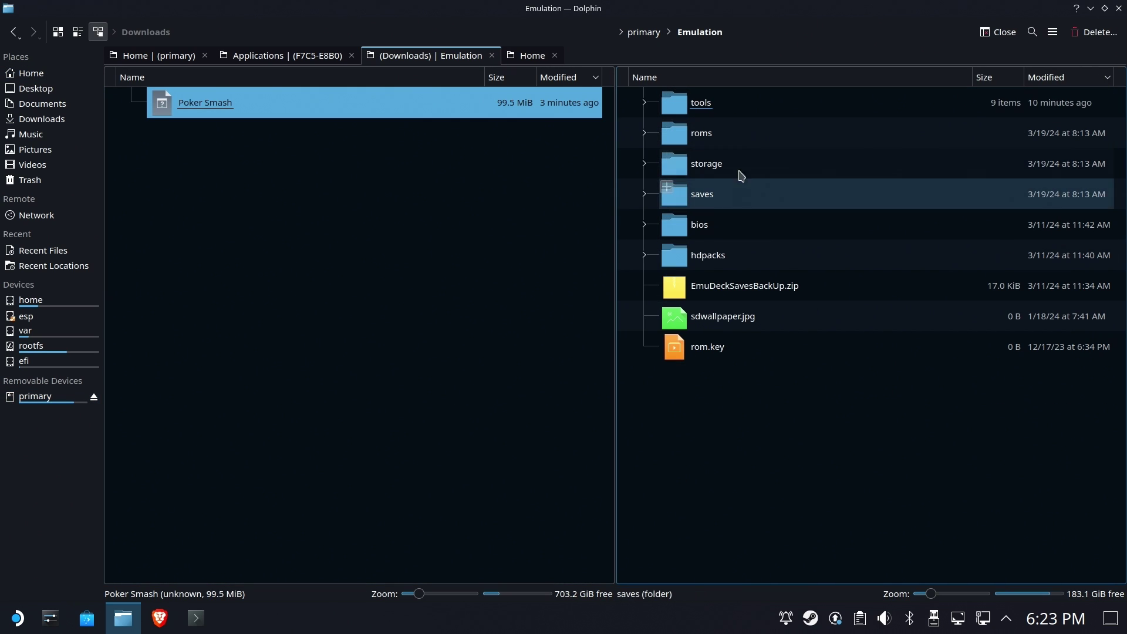
{"action": "left_click", "coordinate": [706, 137]}
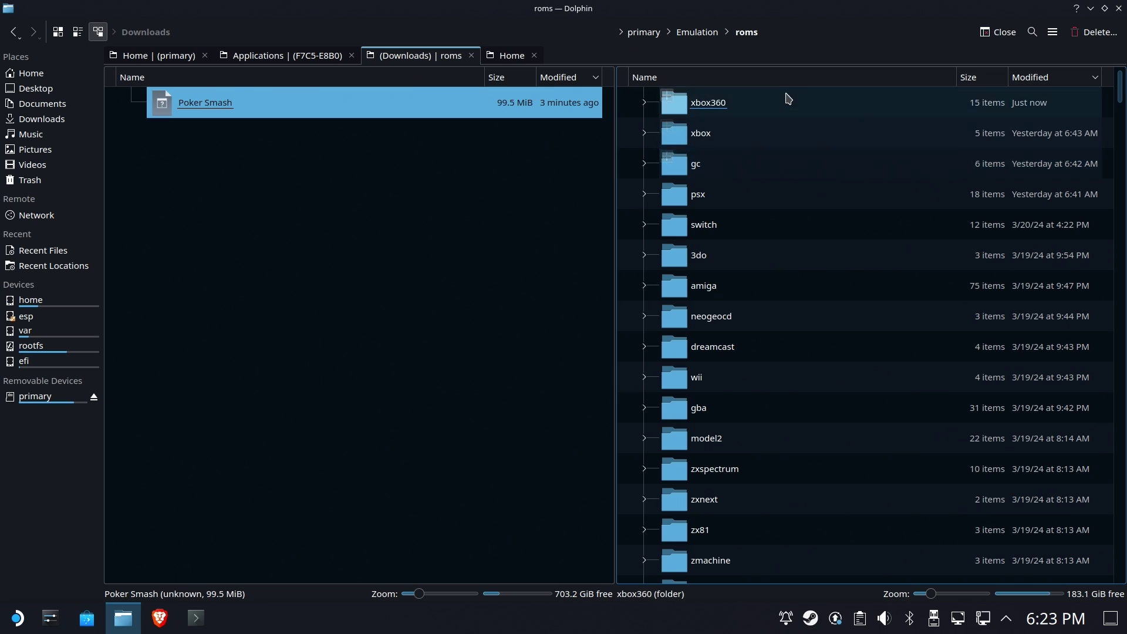
{"action": "left_click", "coordinate": [783, 82]}
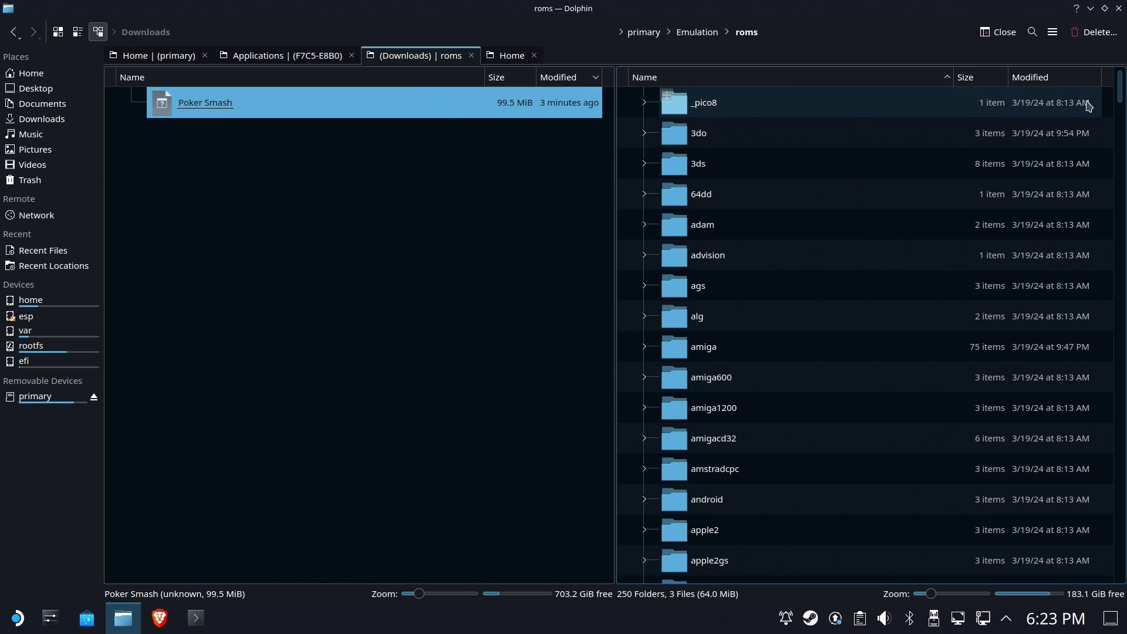
Open the xbla folder inside xbox360/roms in the second pane.
{"action": "scroll", "coordinate": [1123, 146], "scroll_direction": "down", "scroll_amount": 3}
{"action": "left_click_drag", "start_coordinate": [1122, 146], "coordinate": [1123, 573]}
{"action": "left_click", "coordinate": [700, 353]}
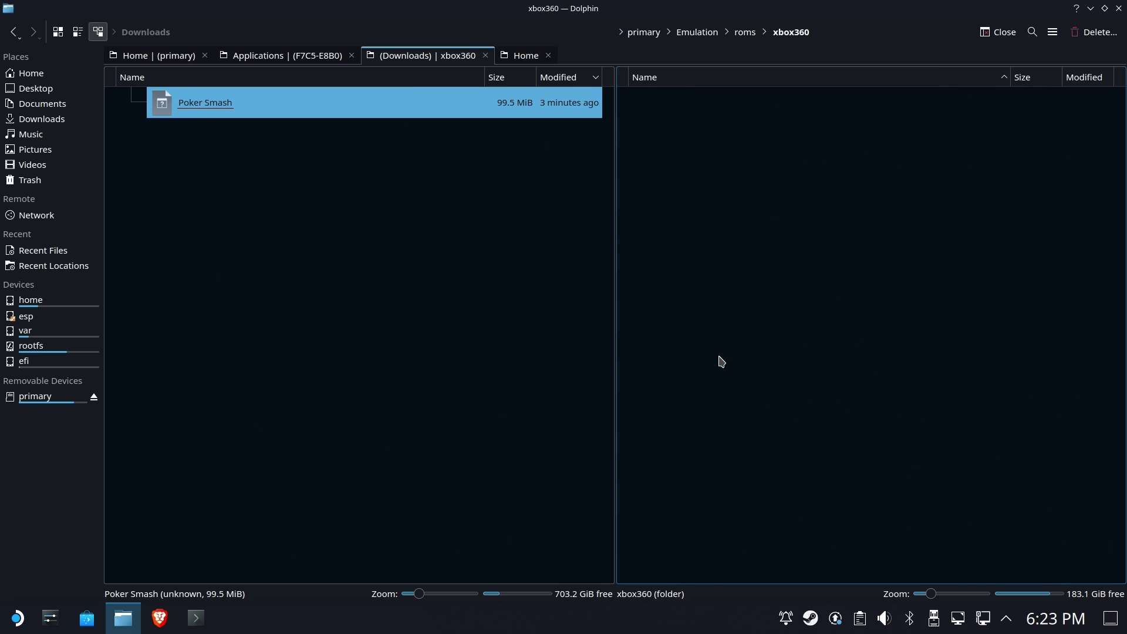
{"action": "left_click", "coordinate": [710, 230]}
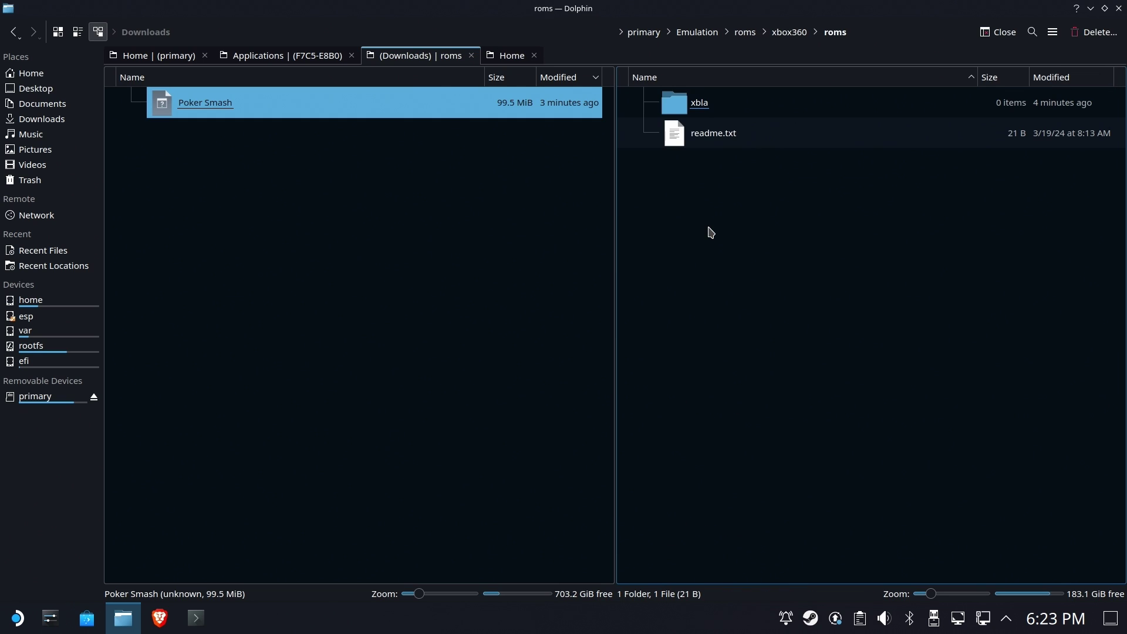
{"action": "left_click", "coordinate": [703, 106]}
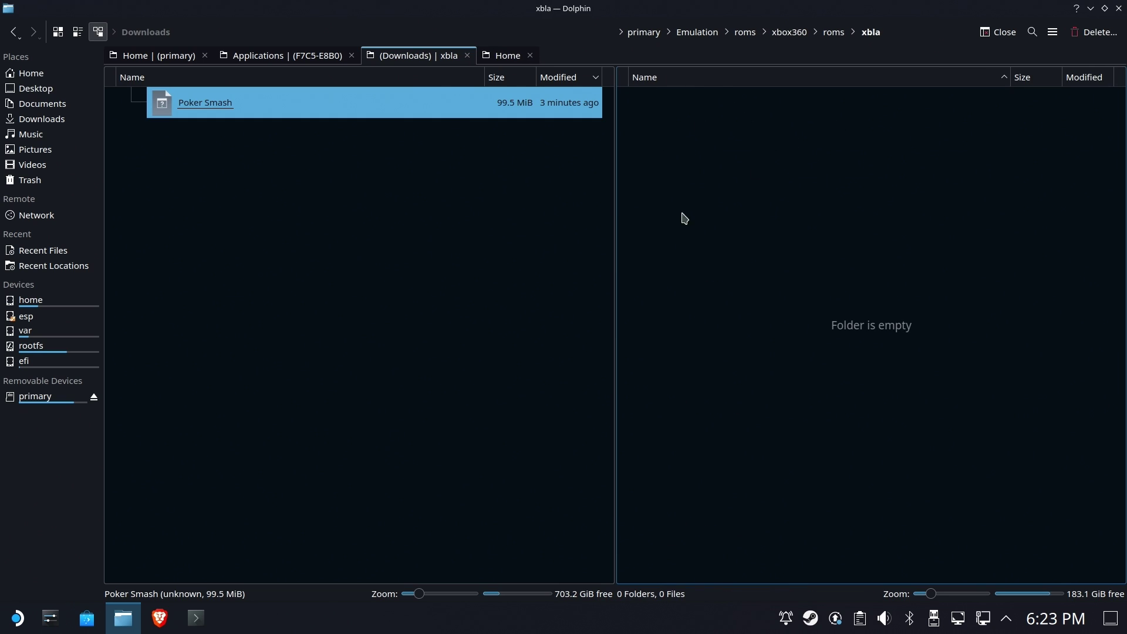
Move the Poker Smash file from Downloads into the xbla folder.
{"action": "left_click", "coordinate": [257, 166]}
{"action": "left_click", "coordinate": [228, 112]}
{"action": "left_click_drag", "start_coordinate": [207, 114], "coordinate": [793, 254]}
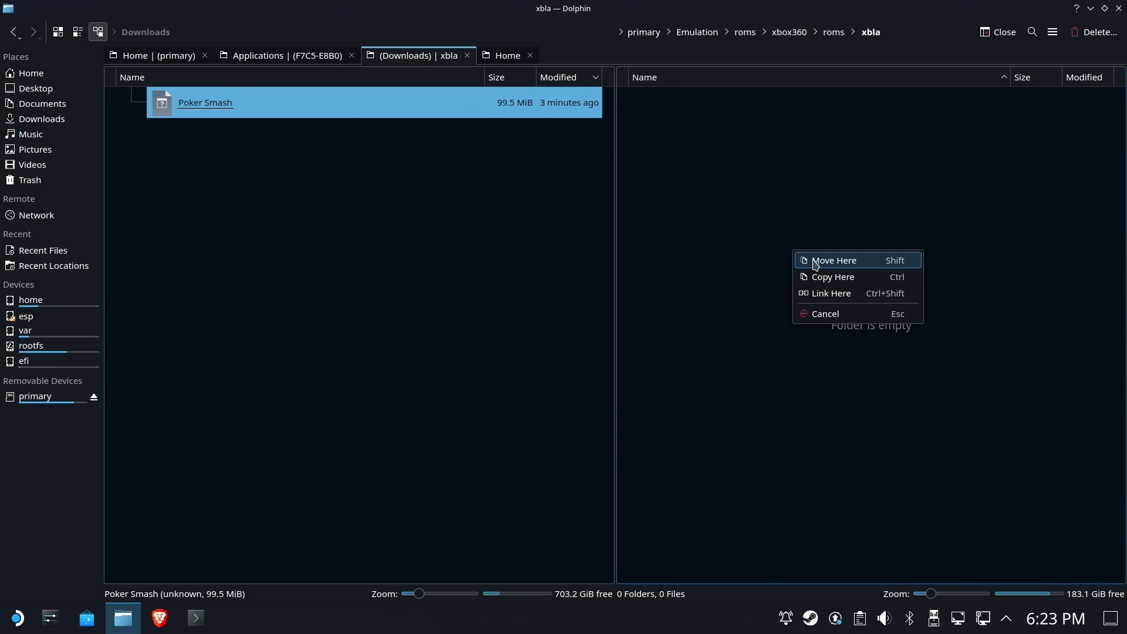
{"action": "left_click", "coordinate": [847, 265]}
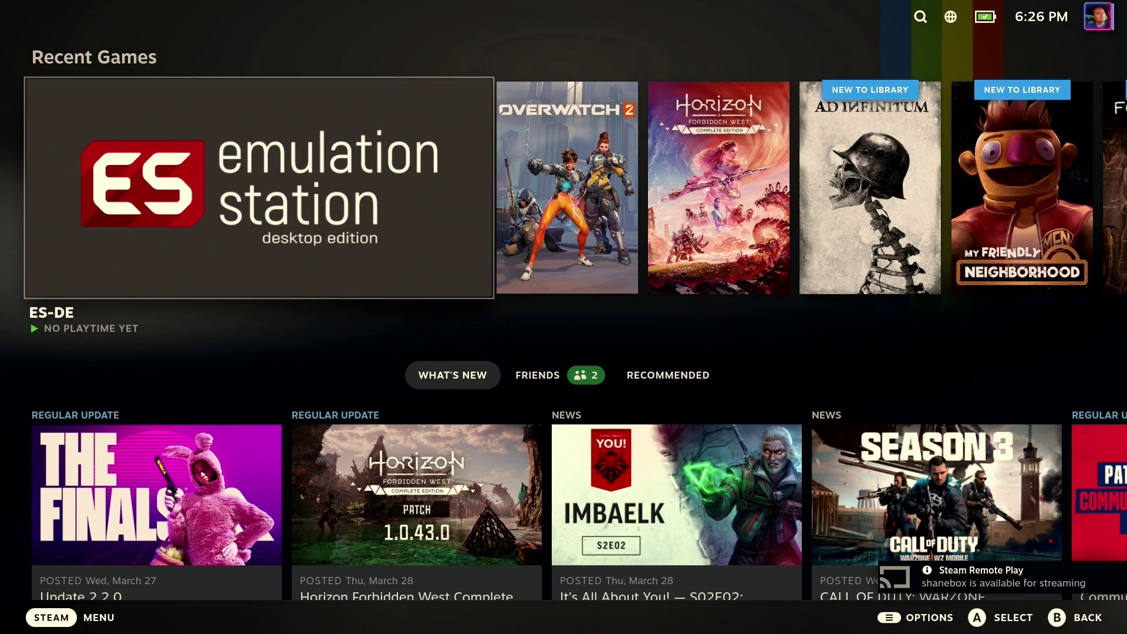
Launch ES-DE from the recent games in Steam's gaming mode and open the Xbox 360 system's game list.
{"action": "key", "text": "Return"}
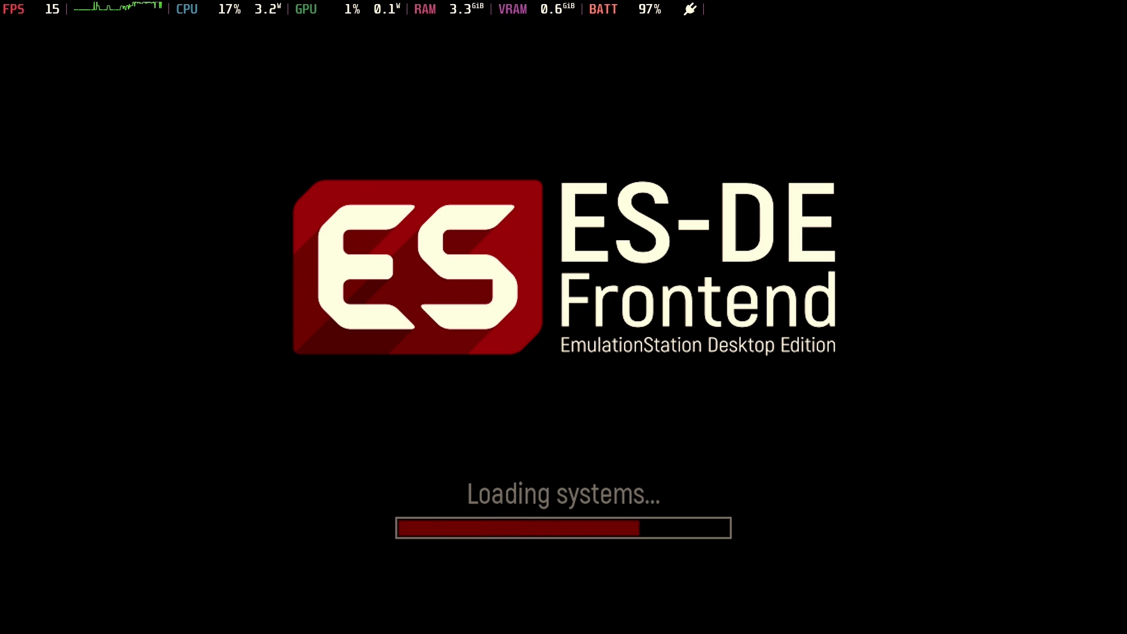
{"action": "key", "text": "Right"}
{"action": "key", "text": "Right"}
{"action": "key", "text": "Right"}
{"action": "key", "text": "Right"}
{"action": "key", "text": "Right"}
{"action": "key", "text": "Right"}
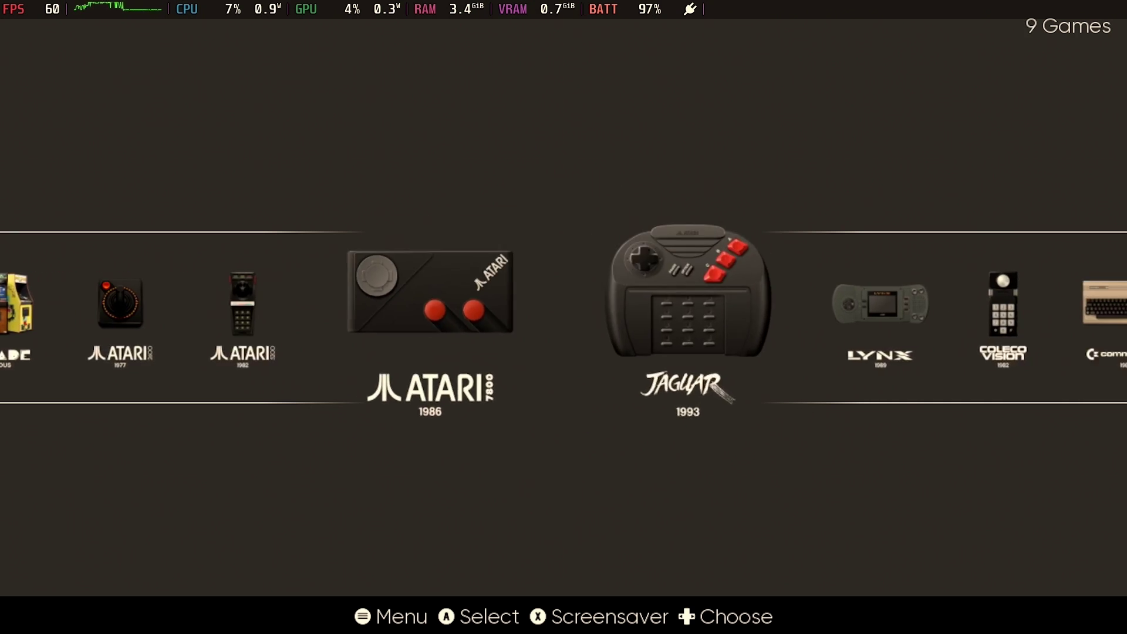
{"action": "key", "text": "Right"}
{"action": "key", "text": "Right"}
{"action": "key", "text": "Right"}
{"action": "key", "text": "Right"}
{"action": "key", "text": "Right"}
{"action": "key", "text": "Right"}
{"action": "key", "text": "Right"}
{"action": "key", "text": "Right"}
{"action": "key", "text": "Right"}
{"action": "key", "text": "Right"}
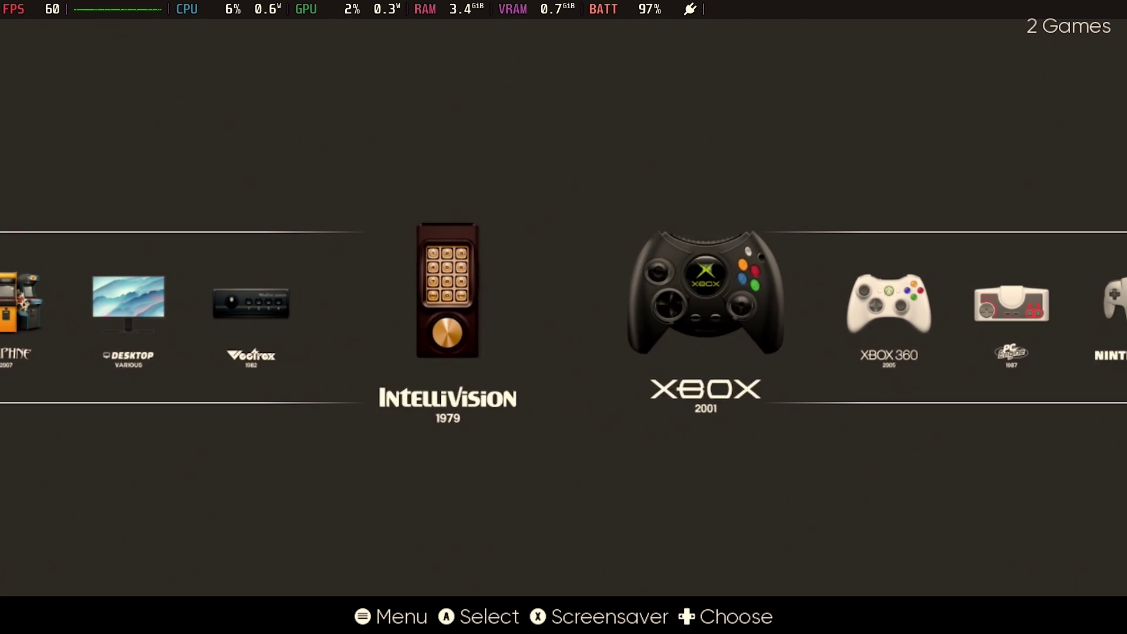
{"action": "key", "text": "Left"}
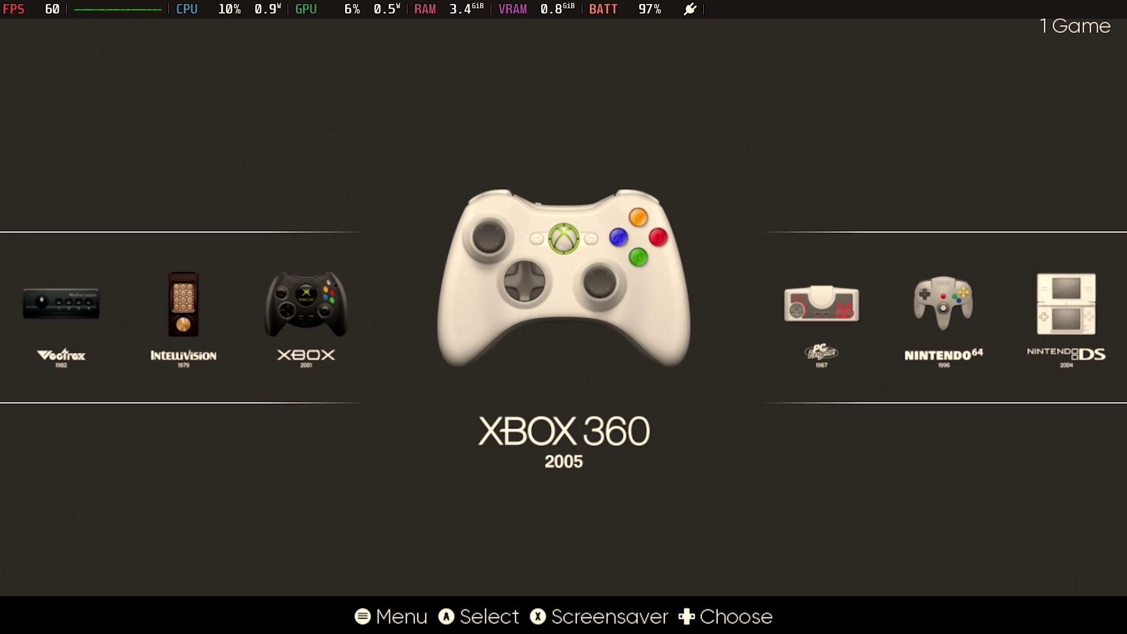
{"action": "key", "text": "Return"}
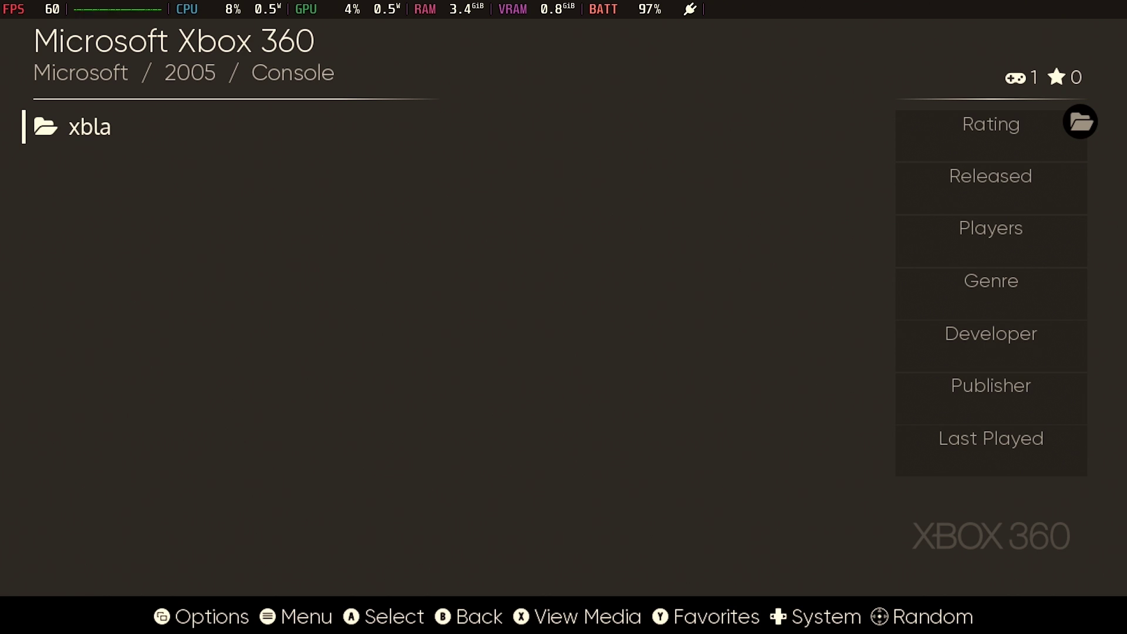
Enter the xbla folder and open Poker Smash's metadata for editing.
{"action": "key", "text": "Return"}
{"action": "key", "text": "F1"}
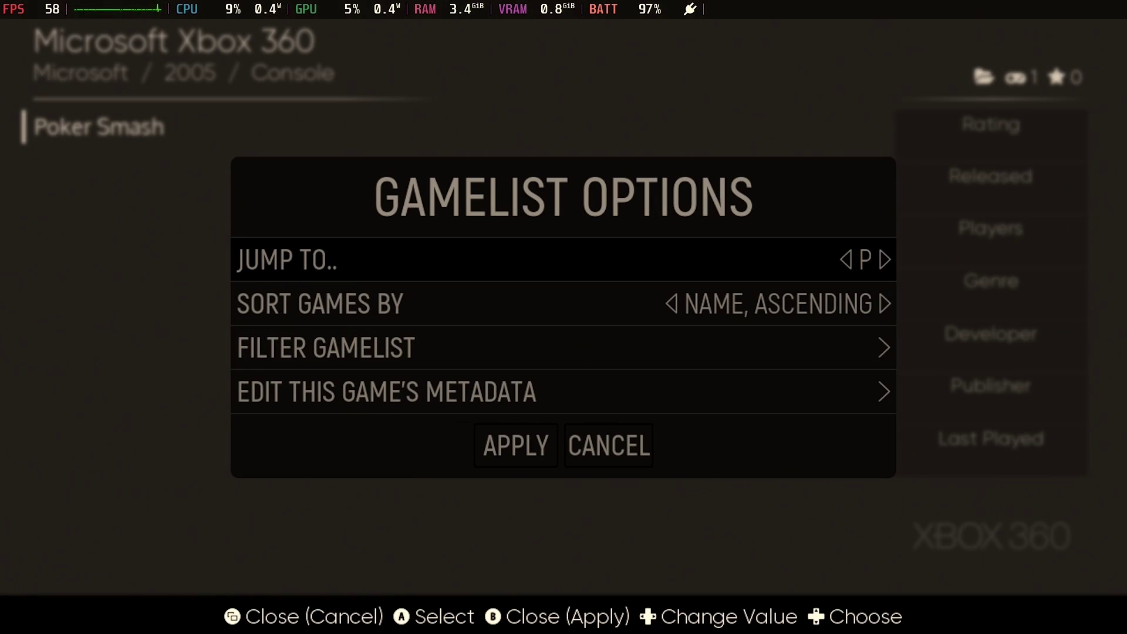
{"action": "key", "text": "Down"}
{"action": "key", "text": "Down"}
{"action": "key", "text": "Down"}
{"action": "key", "text": "Return"}
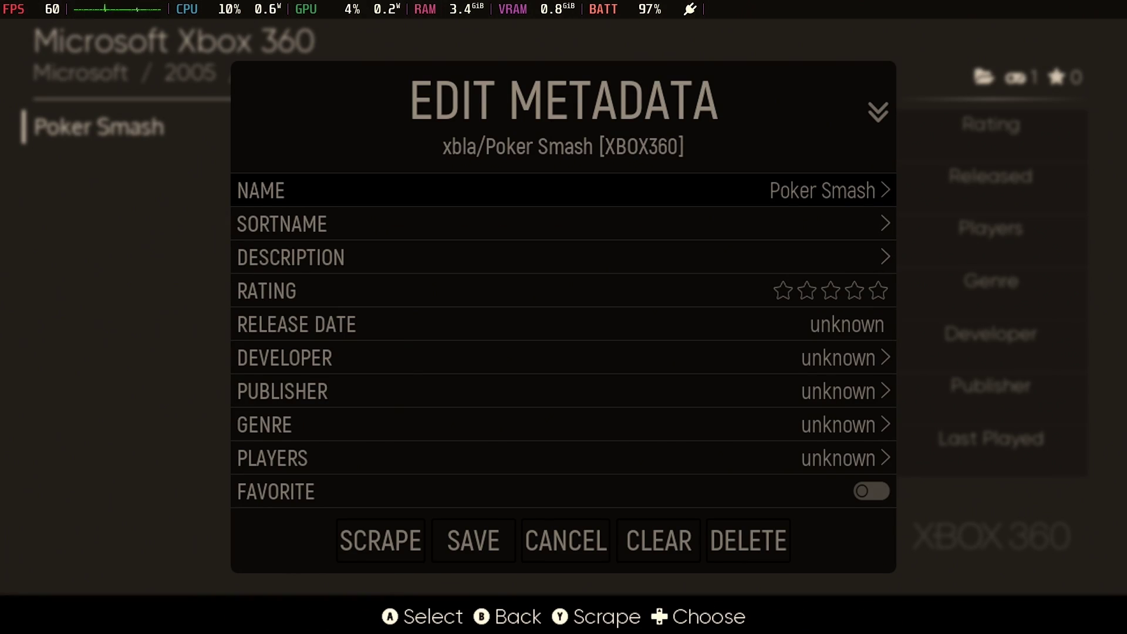
Scrape Poker Smash's metadata, accept the matching result, save it, and apply the gamelist options.
{"action": "key", "text": "Up"}
{"action": "key", "text": "Up"}
{"action": "key", "text": "Return"}
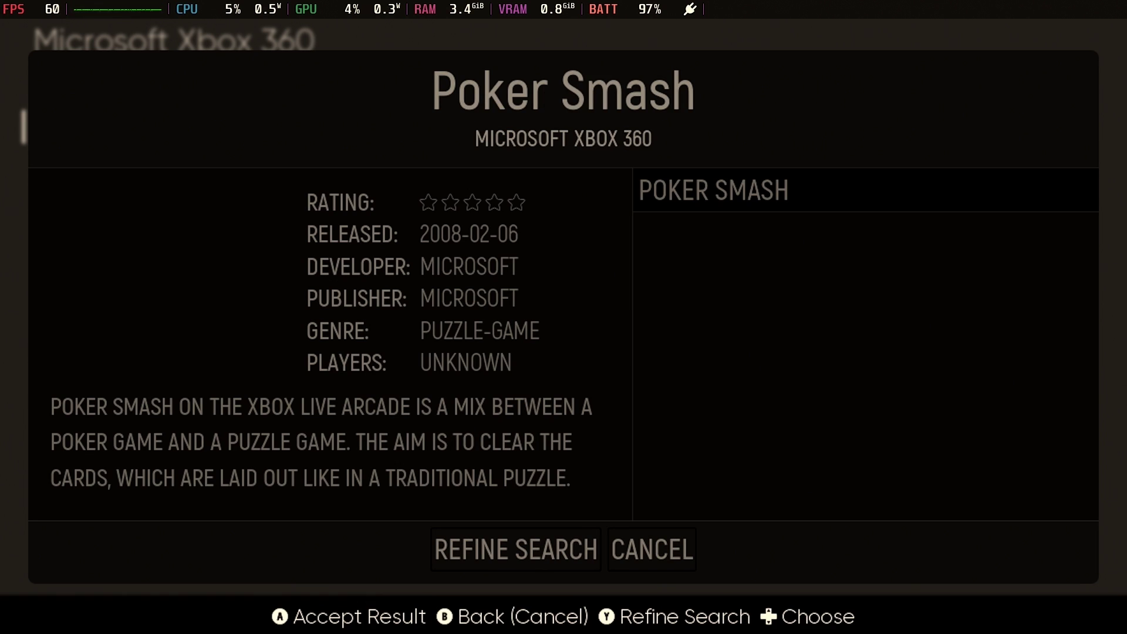
{"action": "key", "text": "Return"}
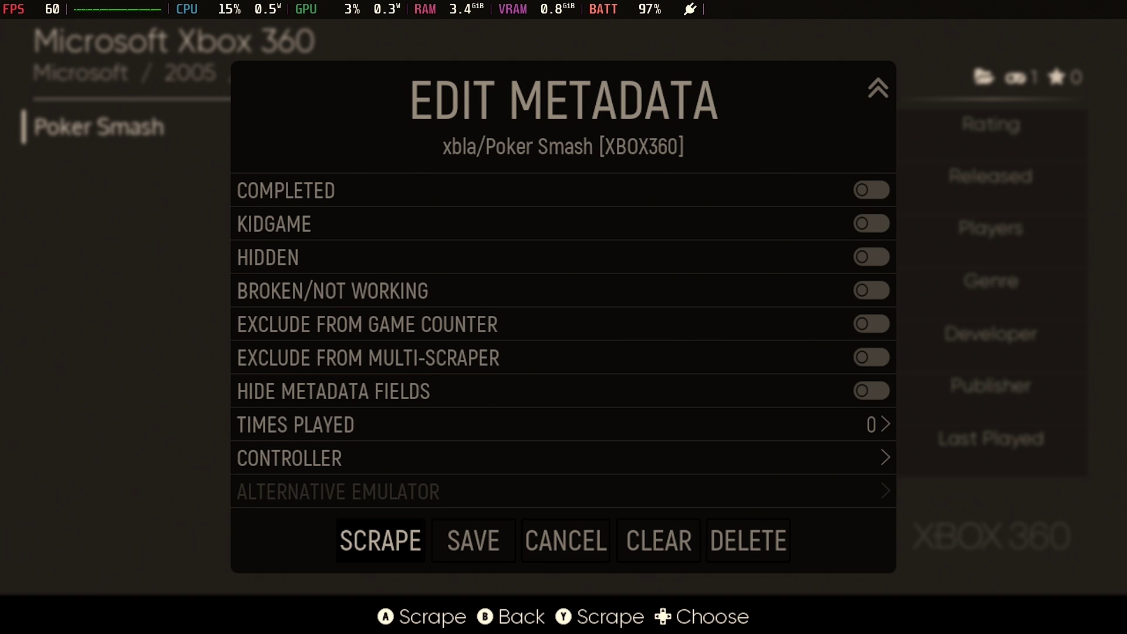
{"action": "key", "text": "Right"}
{"action": "key", "text": "Return"}
{"action": "key", "text": "Down"}
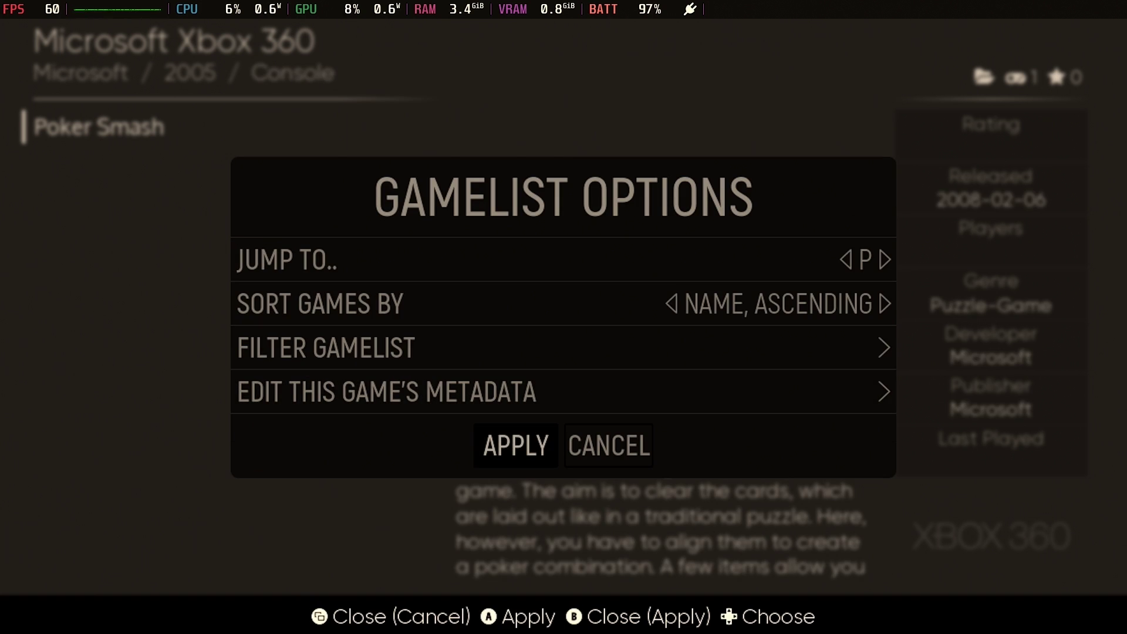
{"action": "key", "text": "Return"}
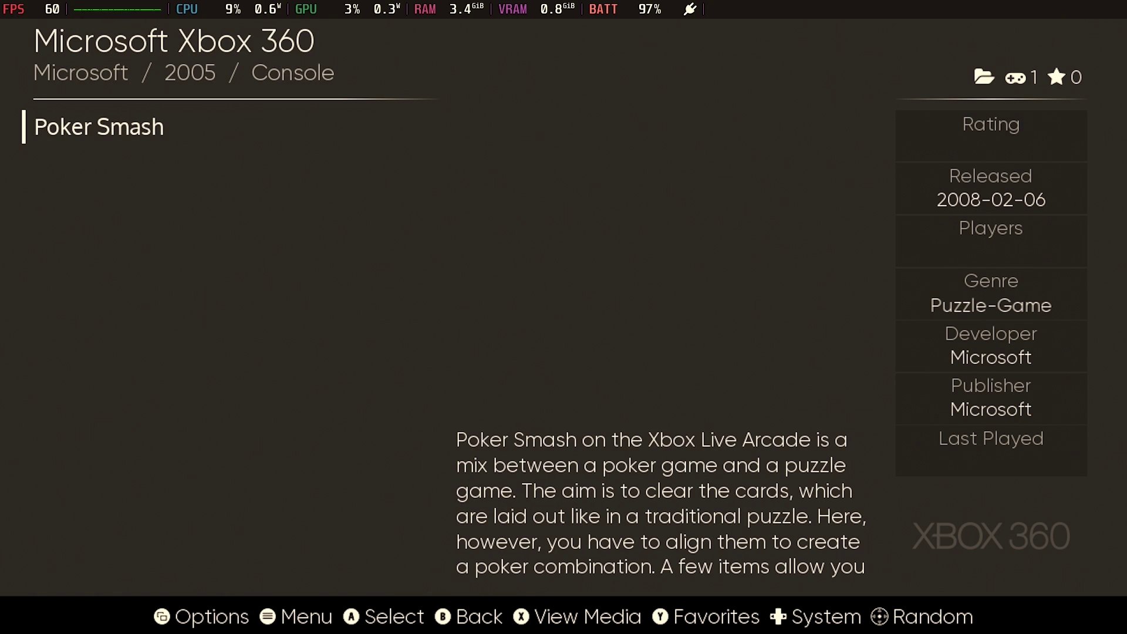
Launch Poker Smash and continue past the title screen to its main menu.
{"action": "key", "text": "Return"}
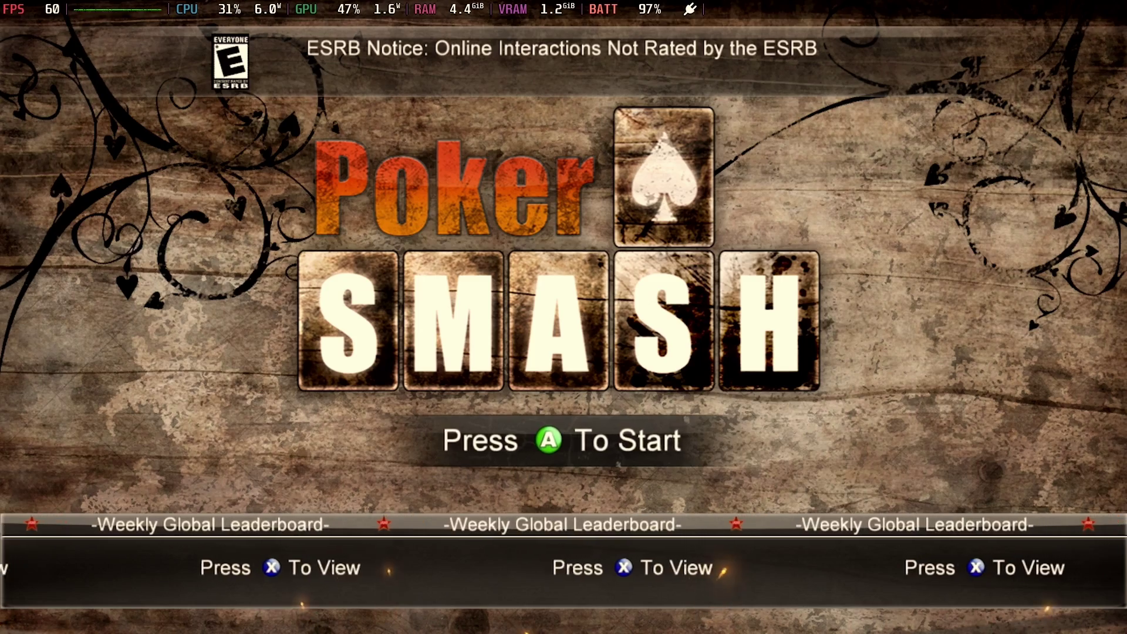
{"action": "key", "text": "a"}
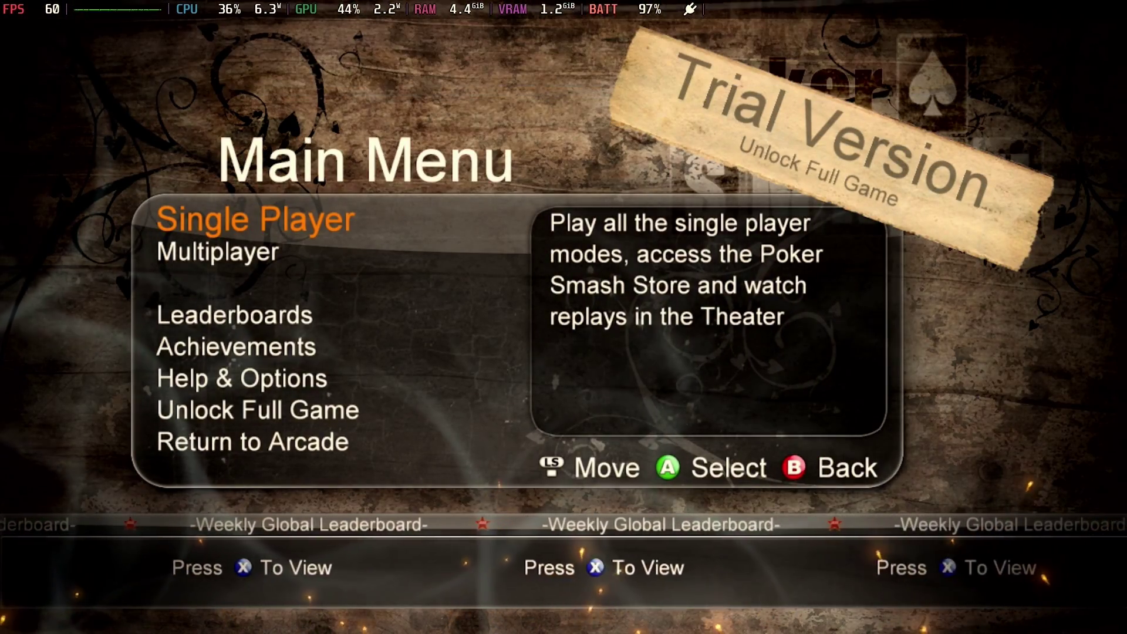
Open the single-player modes and start an Action Mode game.
{"action": "key", "text": "Down"}
{"action": "key", "text": "Up"}
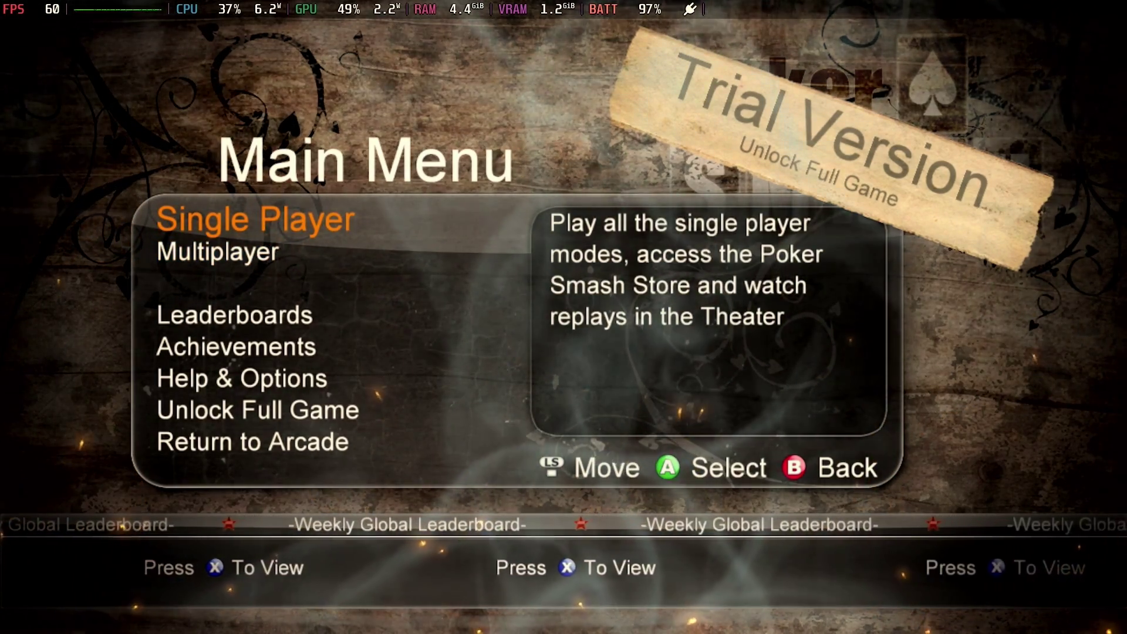
{"action": "key", "text": "Return"}
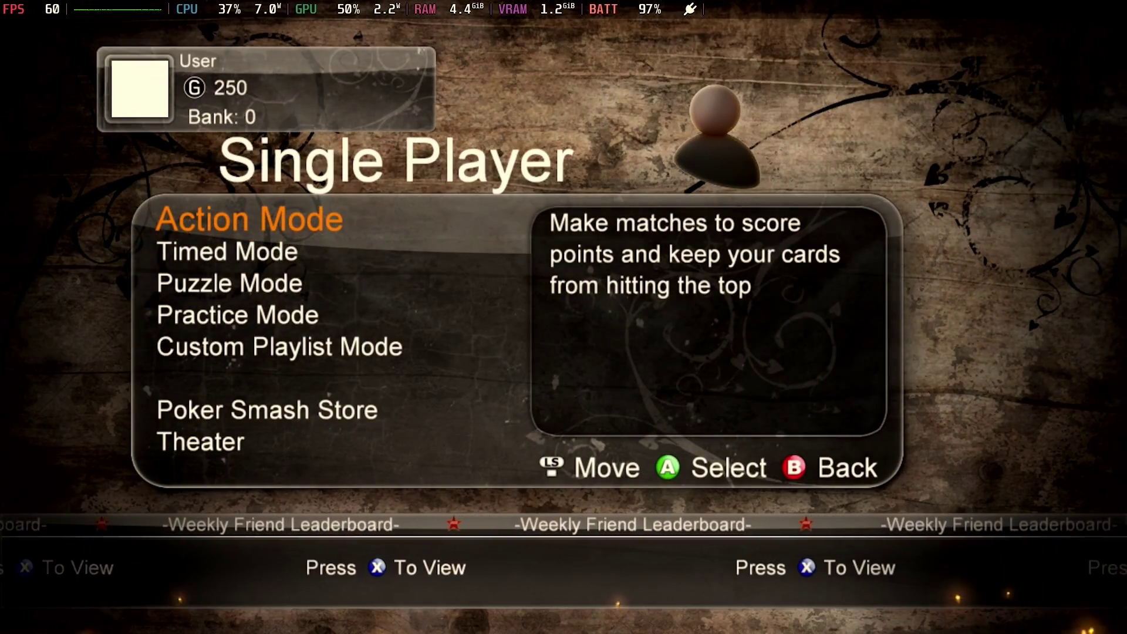
{"action": "key", "text": "Down"}
{"action": "key", "text": "Down"}
{"action": "key", "text": "Down"}
{"action": "key", "text": "Down"}
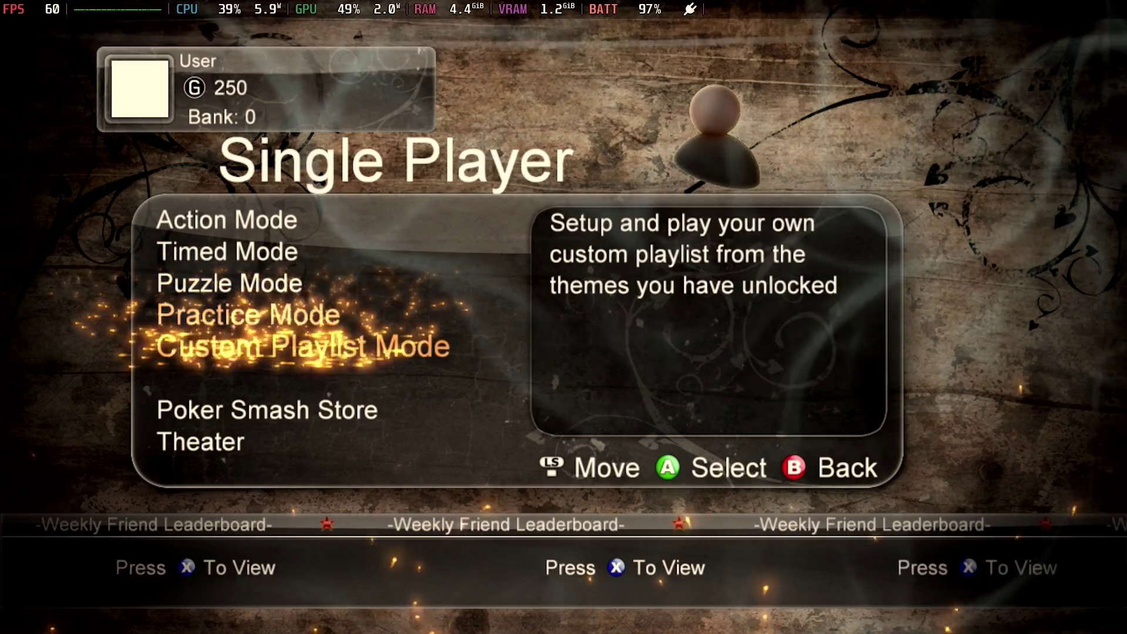
{"action": "key", "text": "Up"}
{"action": "key", "text": "Up"}
{"action": "key", "text": "Up"}
{"action": "key", "text": "Up"}
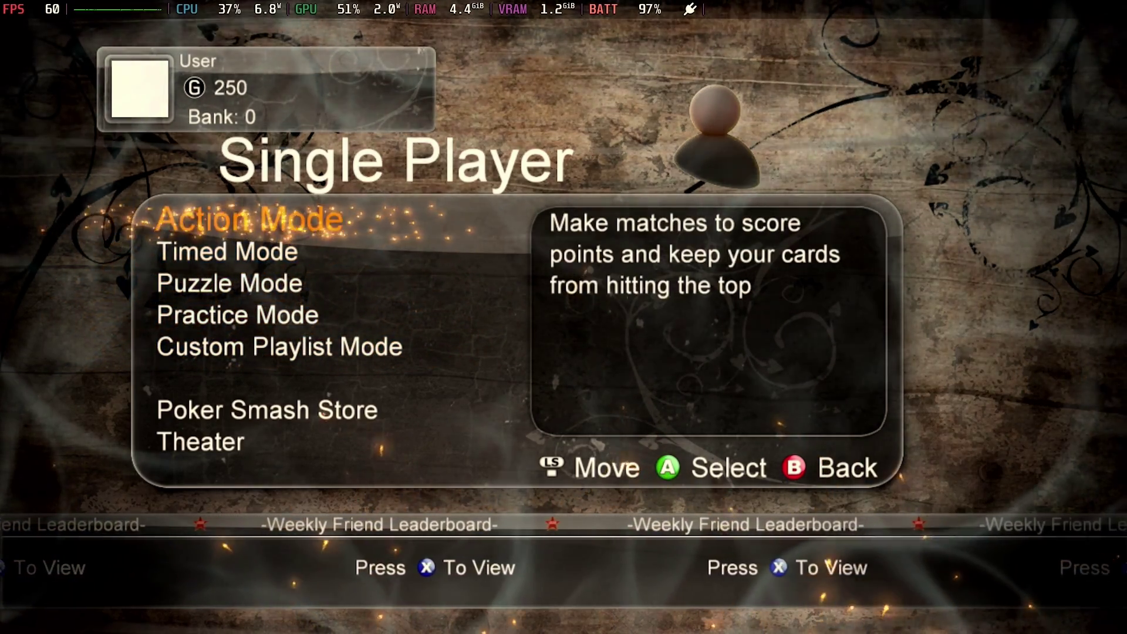
{"action": "key", "text": "Return"}
{"action": "key", "text": "Return"}
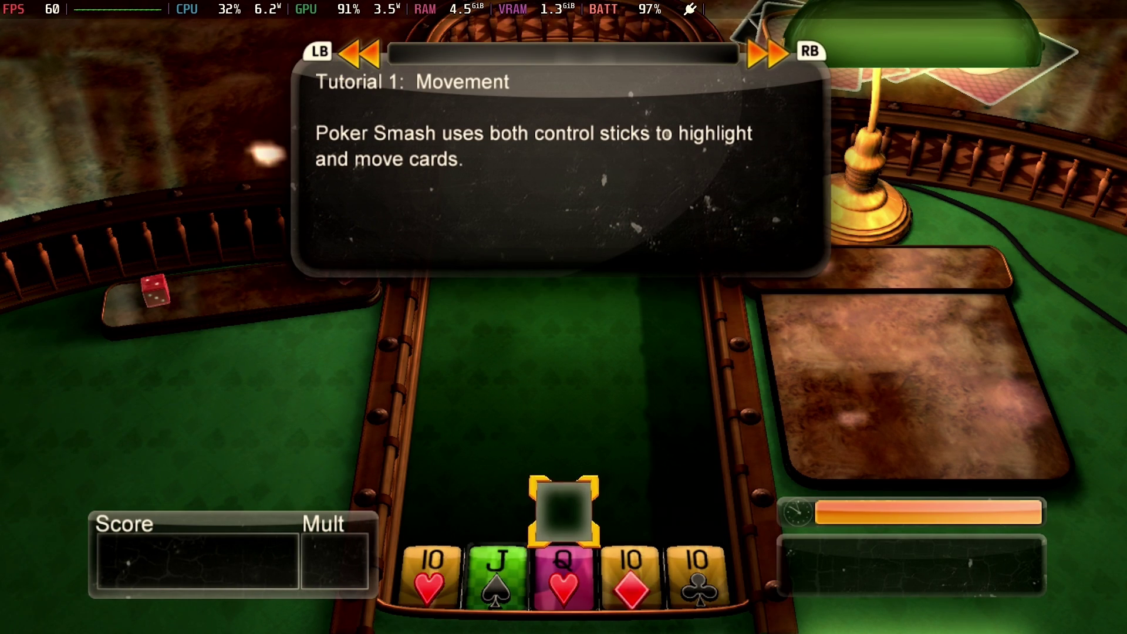
Skip ahead through the Poker Smash tutorials and begin the Action Mode round.
{"action": "key", "text": "Page_Down"}
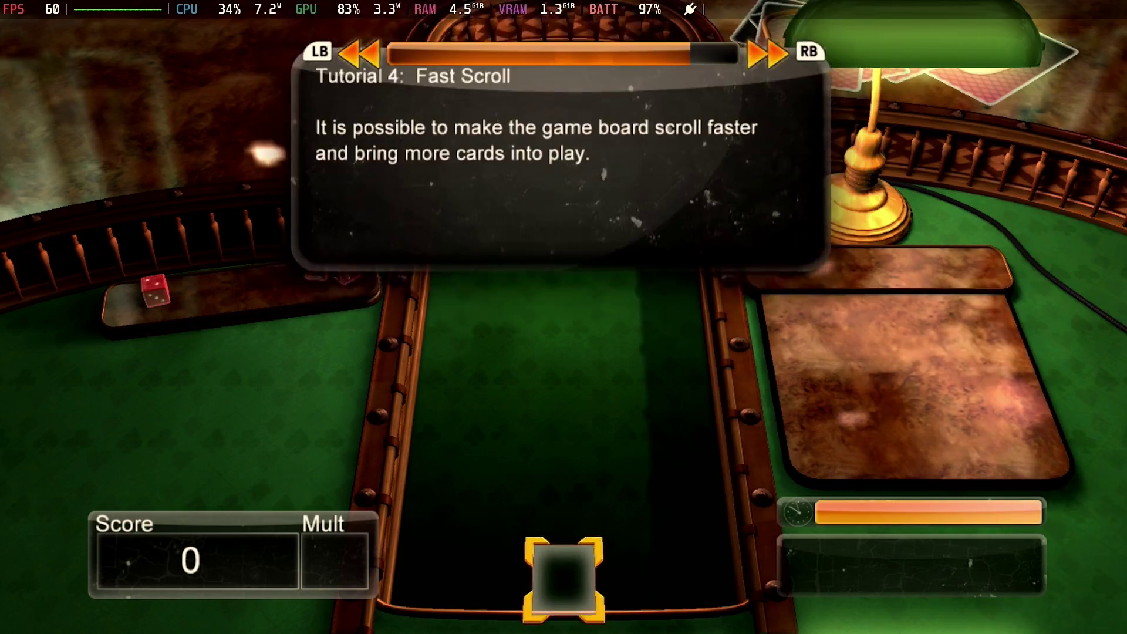
{"action": "key", "text": "Return"}
{"action": "key", "text": "Return"}
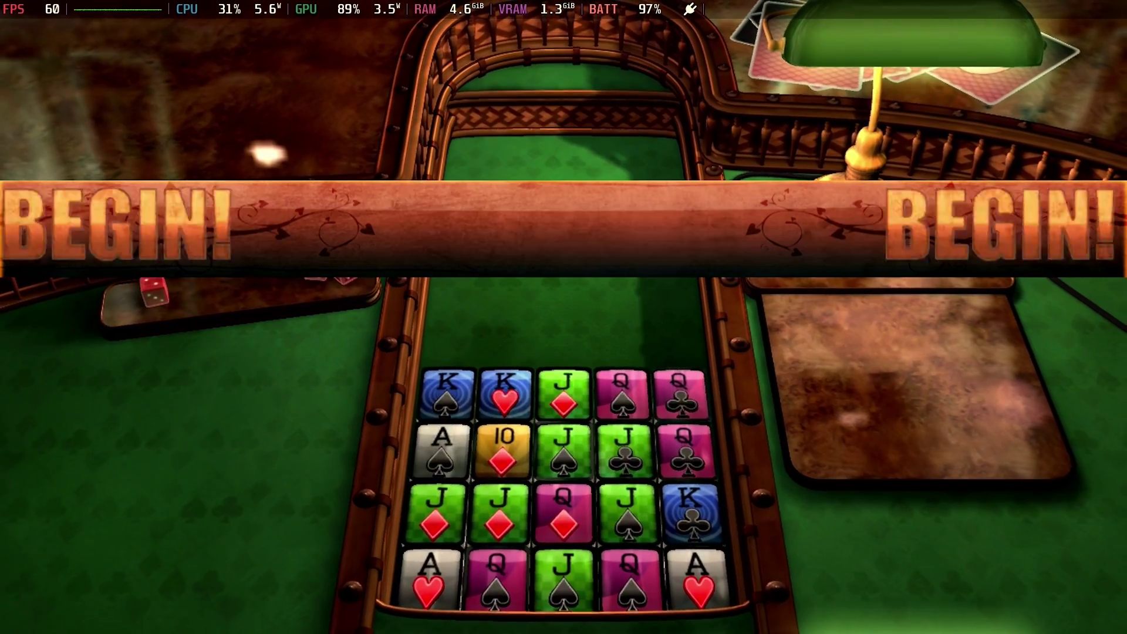
Swap the jack of spades in the third row into the middle column to match the surrounding jacks.
{"action": "key", "text": "Right"}
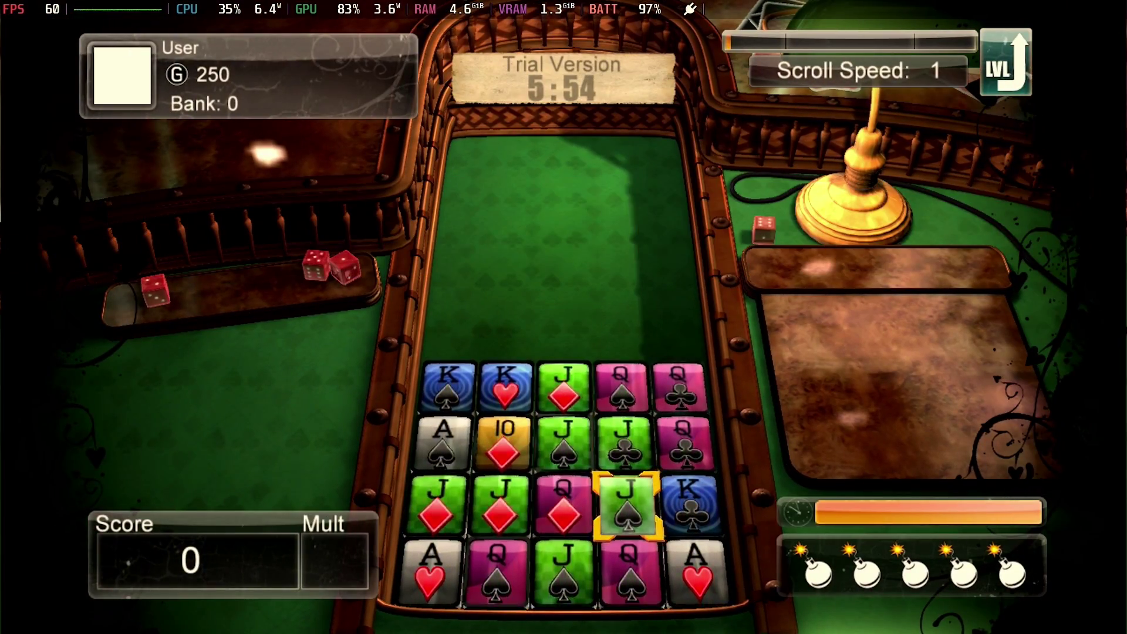
{"action": "key", "text": "Return"}
{"action": "key", "text": "Left"}
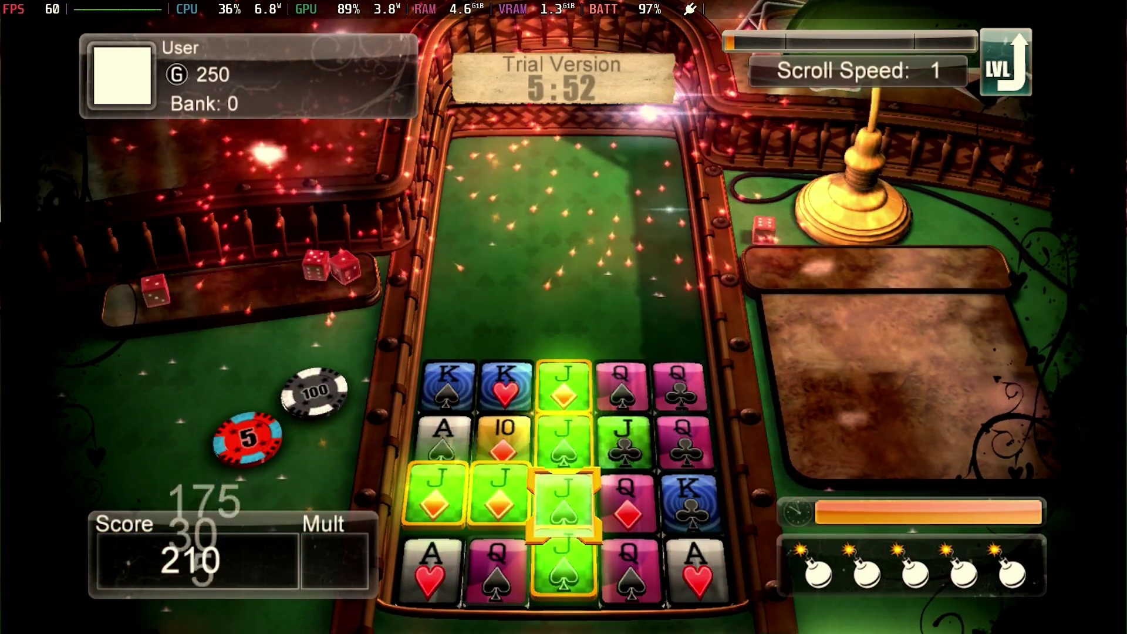
Swap the queen of clubs with the jack of clubs to line up four queens in the fourth column.
{"action": "key", "text": "Right"}
{"action": "key", "text": "Right"}
{"action": "key", "text": "Up"}
{"action": "key", "text": "Return"}
{"action": "key", "text": "Left"}
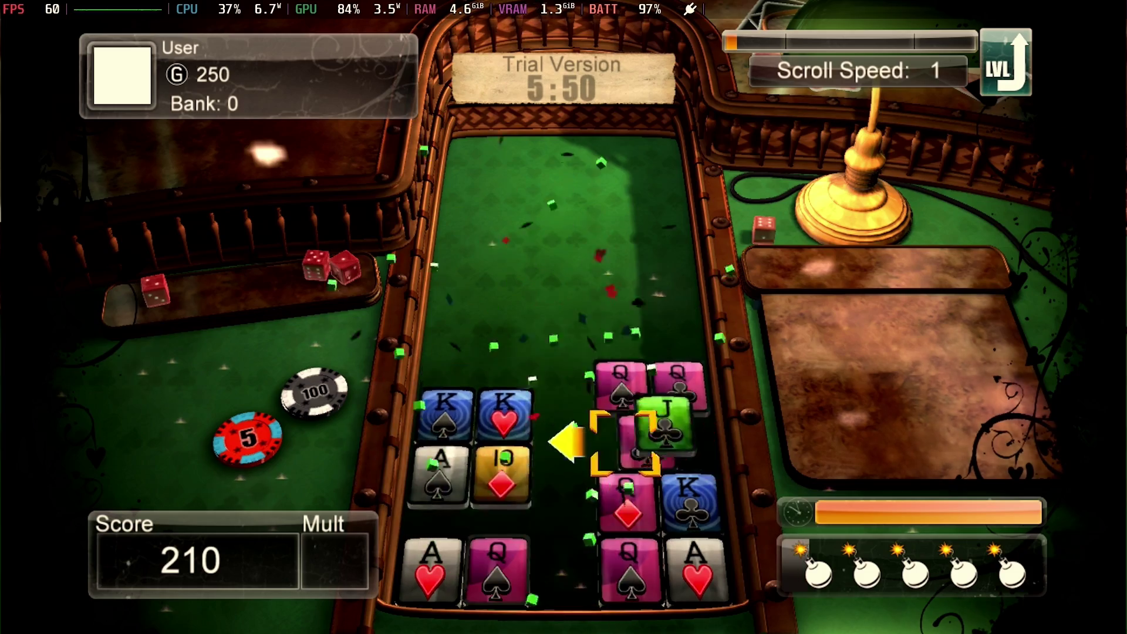
{"action": "key", "text": "Left"}
{"action": "key", "text": "Left"}
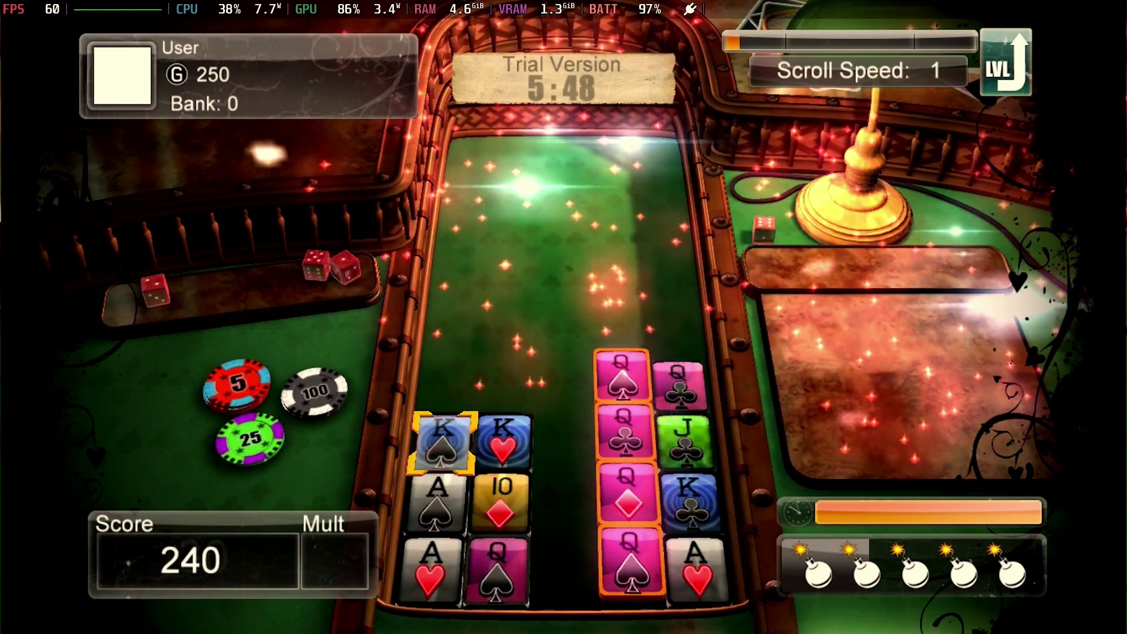
Move the ace of hearts from the fifth column to the second, beside the other ace of hearts.
{"action": "key", "text": "Left"}
{"action": "key", "text": "Down"}
{"action": "key", "text": "Down"}
{"action": "key", "text": "Right"}
{"action": "key", "text": "Right"}
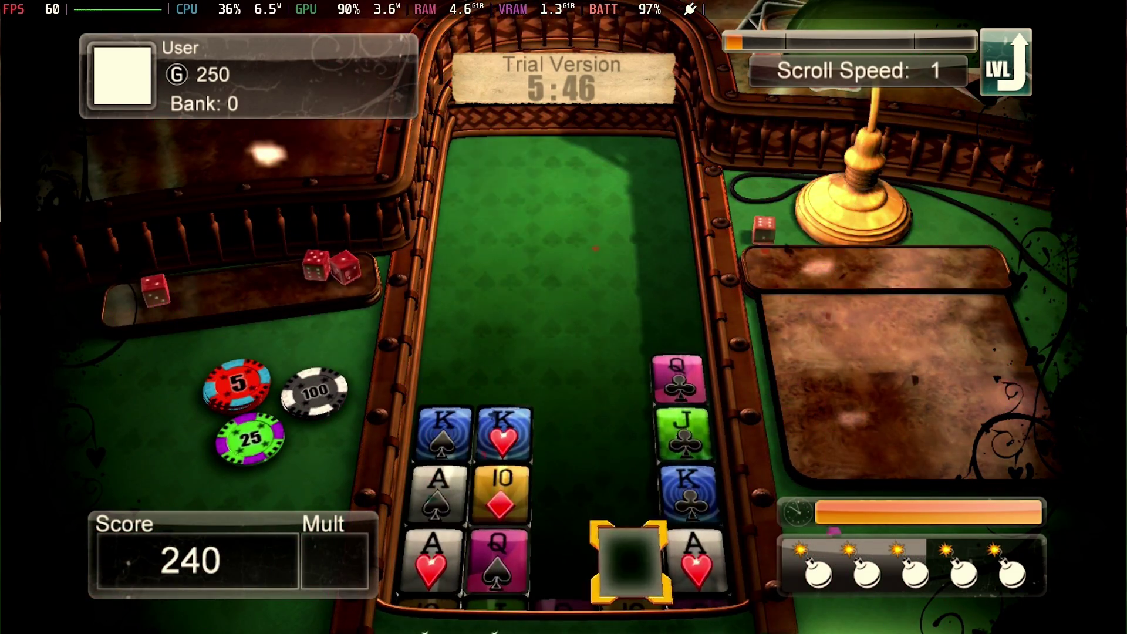
{"action": "key", "text": "Left"}
{"action": "key", "text": "Left"}
{"action": "key", "text": "Left"}
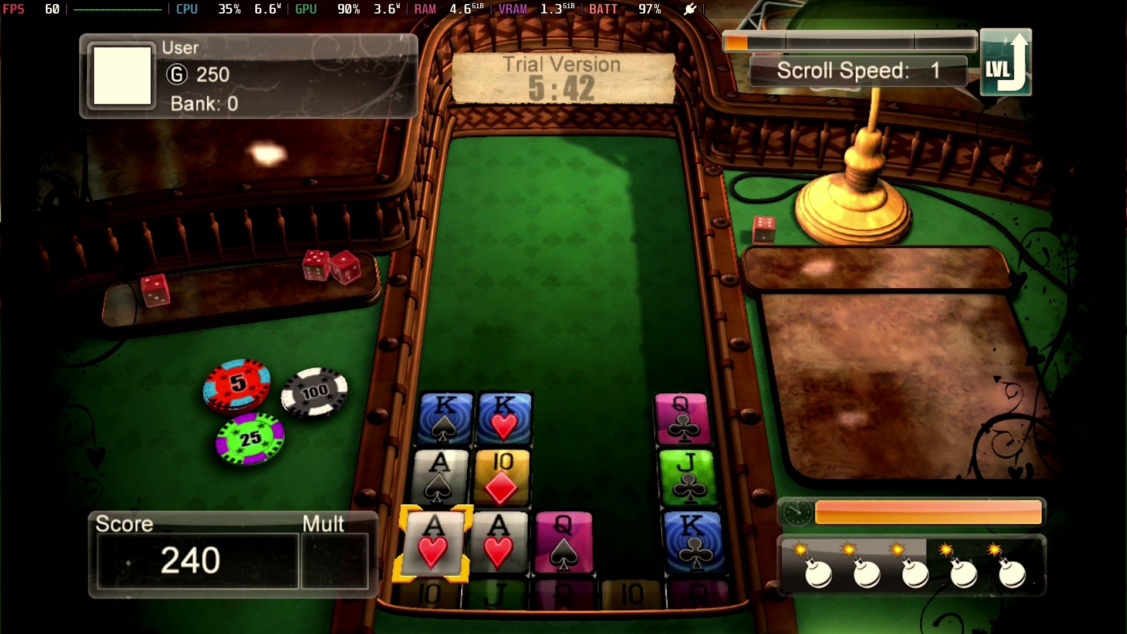
Move the ace of spades beside the two aces of hearts to complete three aces in a row.
{"action": "key", "text": "Right"}
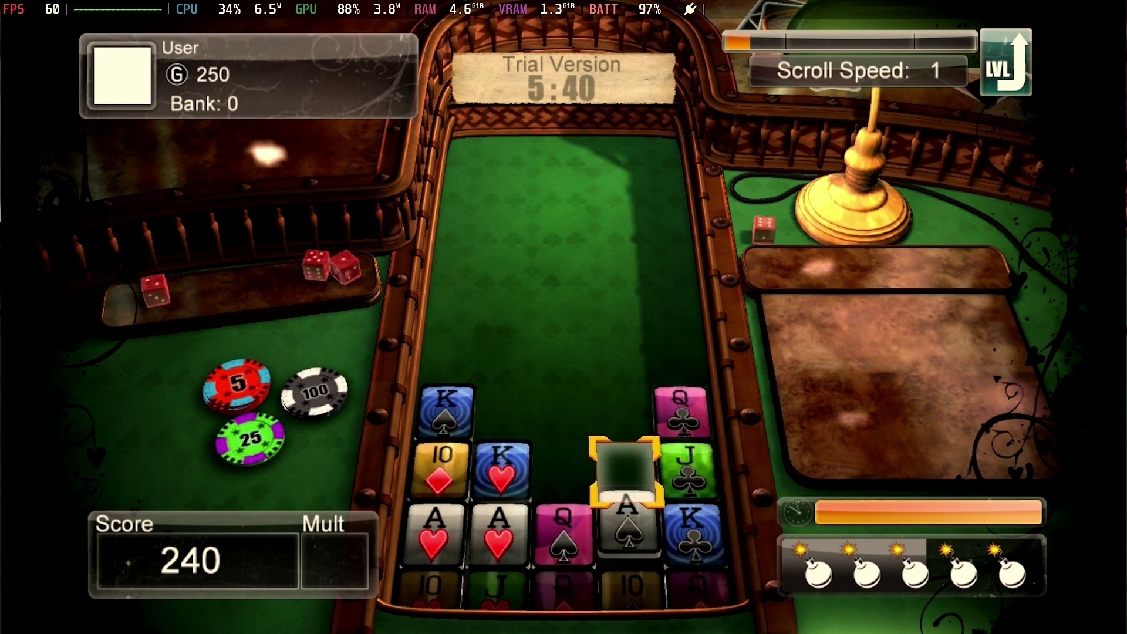
{"action": "key", "text": "Down"}
{"action": "key", "text": "Left"}
Move the king of spades to the third column and the king of clubs to the fourth to line up three kings.
{"action": "key", "text": "Left"}
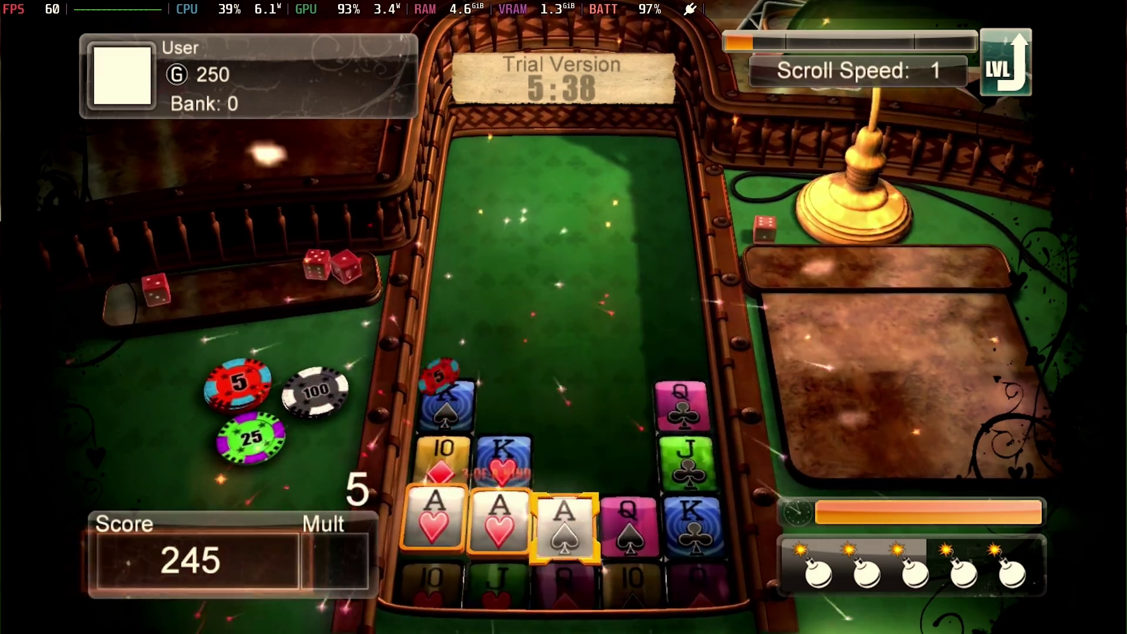
{"action": "key", "text": "Left"}
{"action": "key", "text": "Left"}
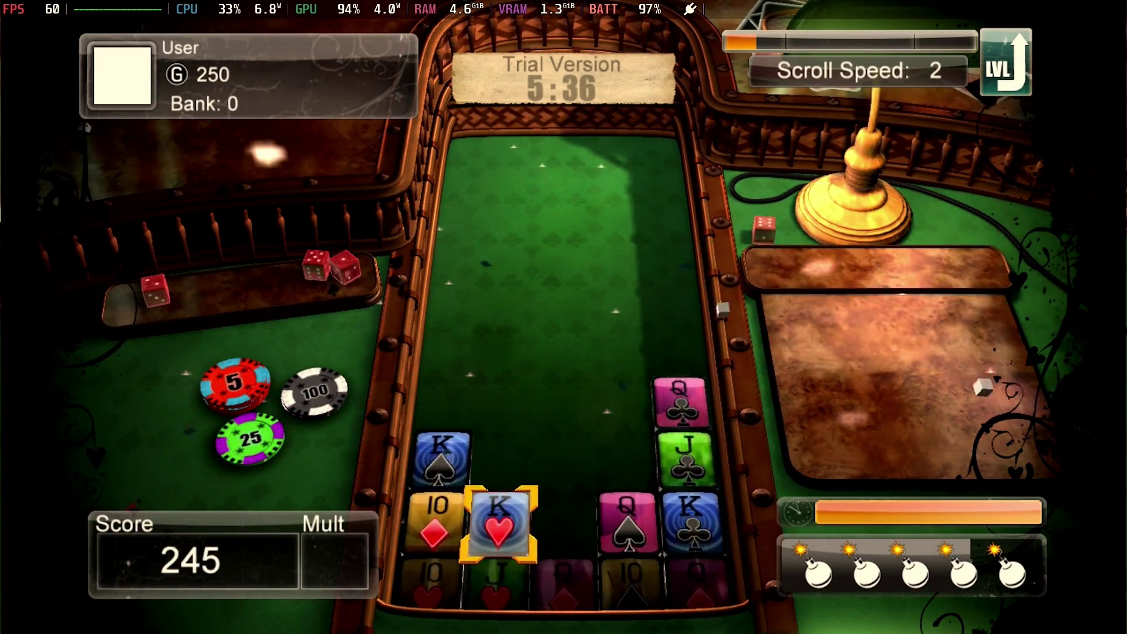
{"action": "key", "text": "Up"}
{"action": "key", "text": "Right"}
{"action": "key", "text": "Right"}
{"action": "key", "text": "Right"}
{"action": "key", "text": "Right"}
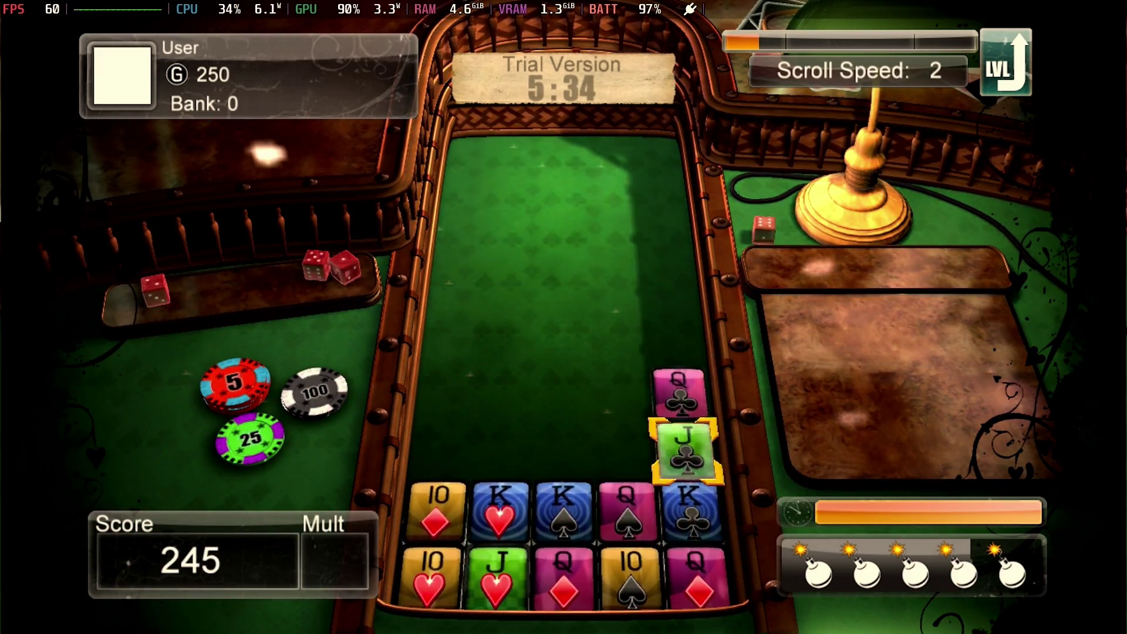
{"action": "key", "text": "Down"}
{"action": "key", "text": "Left"}
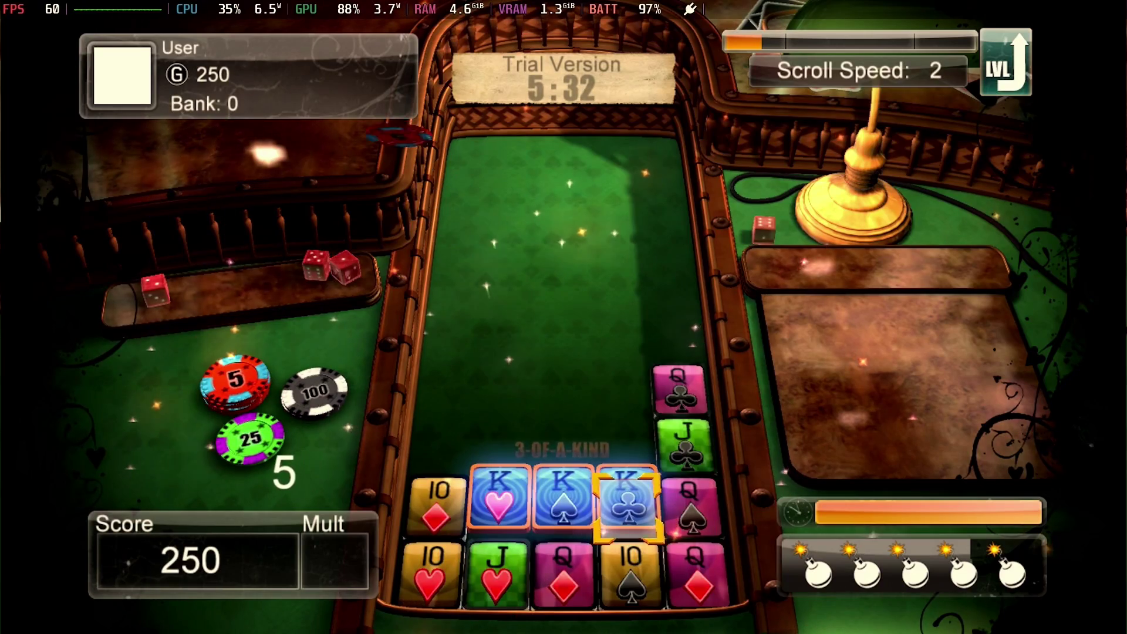
Slide the jack of clubs out of the fifth column so the three queens stack together.
{"action": "key", "text": "Right"}
{"action": "key", "text": "Up"}
{"action": "key", "text": "Left"}
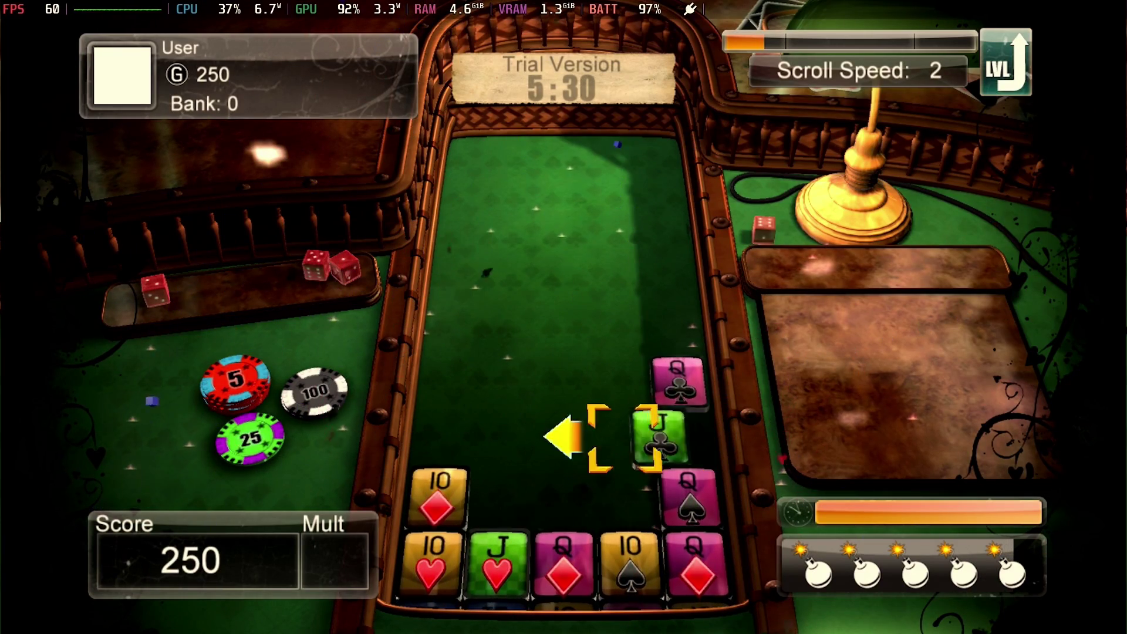
{"action": "key", "text": "Left"}
Move the queen of diamonds to the first column, ahead of the 10 and jack of hearts.
{"action": "key", "text": "Left"}
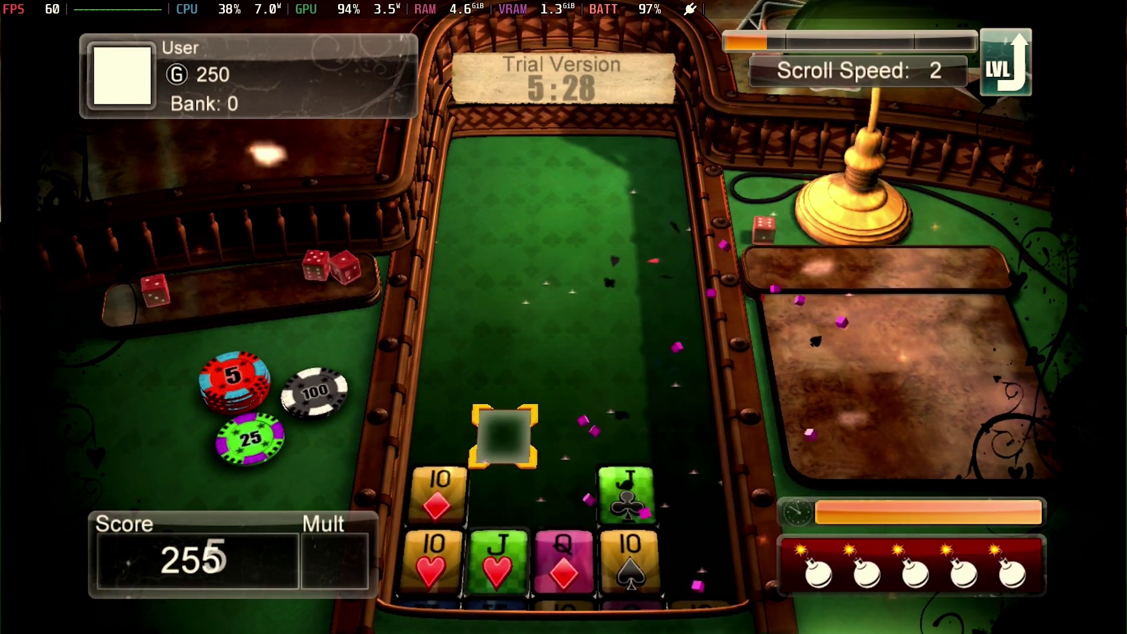
{"action": "key", "text": "Down"}
{"action": "key", "text": "Down"}
{"action": "key", "text": "Right"}
Move the 10 of hearts to the third column and the 10 of spades to the fifth, with the jack of clubs between them.
{"action": "key", "text": "Left"}
{"action": "key", "text": "Left"}
{"action": "key", "text": "Right"}
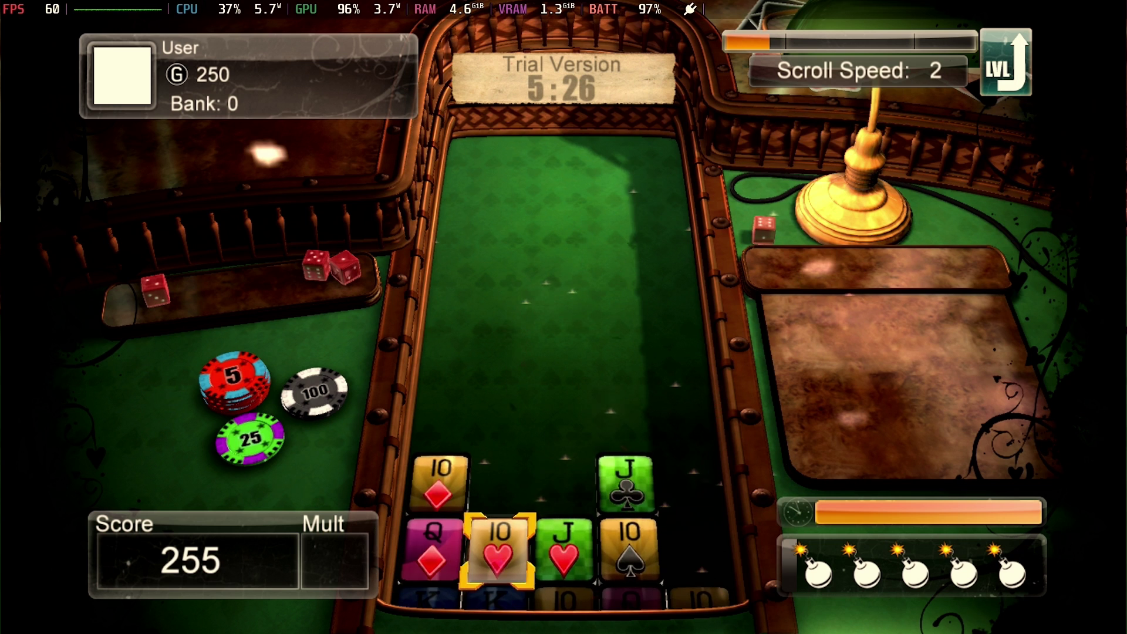
{"action": "key", "text": "Left"}
{"action": "key", "text": "Right"}
{"action": "key", "text": "Right"}
{"action": "key", "text": "Right"}
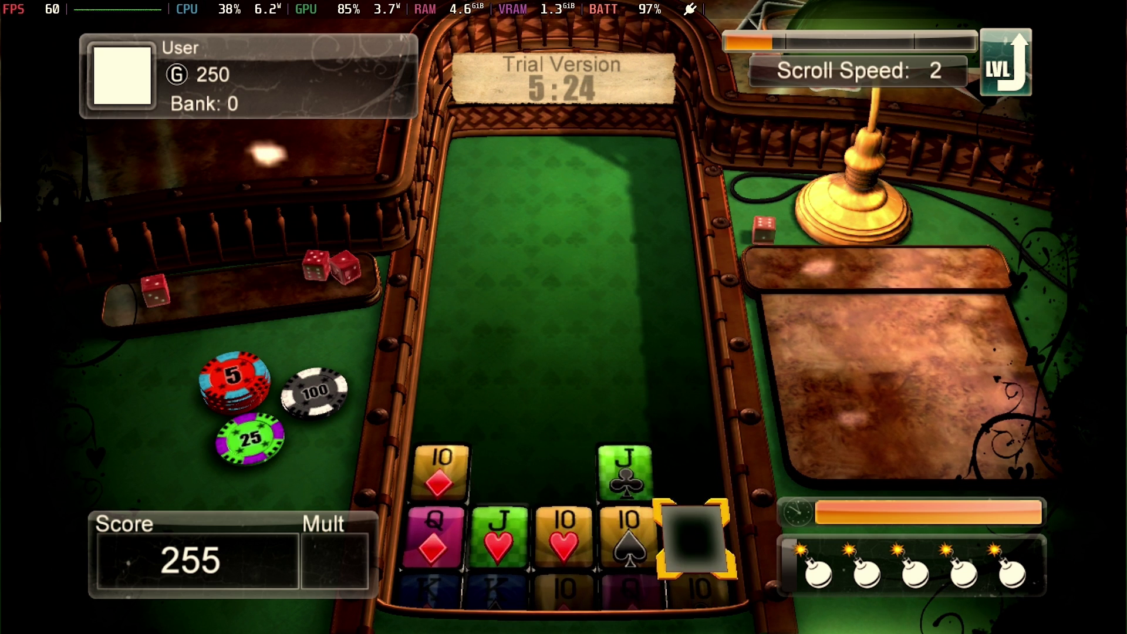
{"action": "key", "text": "Left"}
{"action": "key", "text": "Right"}
{"action": "key", "text": "Left"}
{"action": "key", "text": "Left"}
{"action": "key", "text": "Right"}
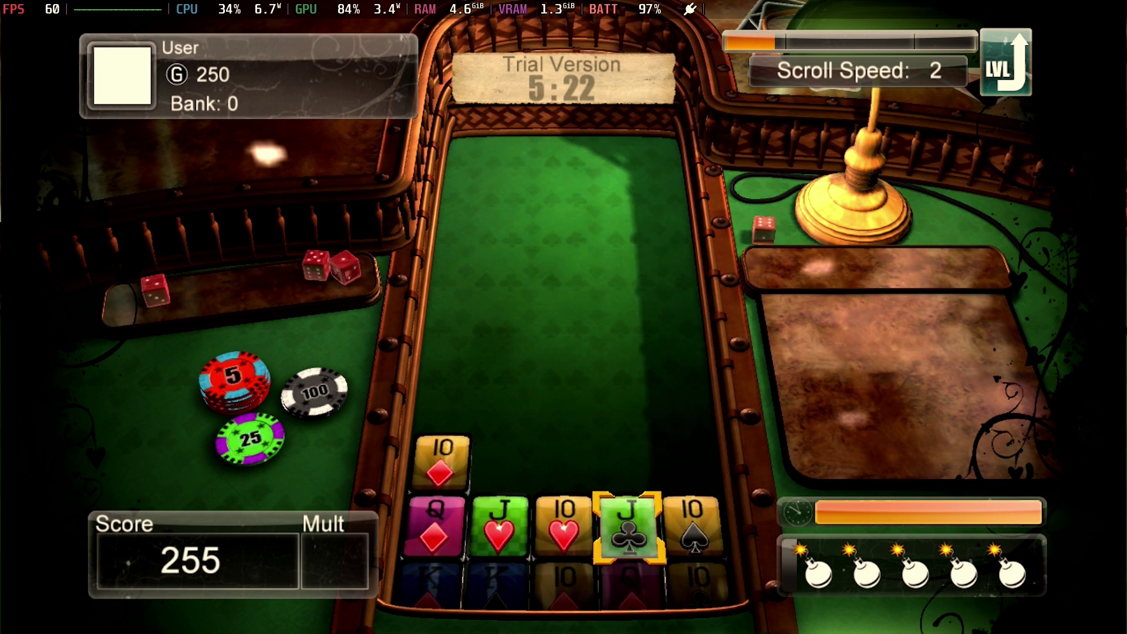
Fast-scroll more card rows into play and shift the upper 10 of hearts and 10 of diamonds into the fourth column.
{"action": "key", "text": "space"}
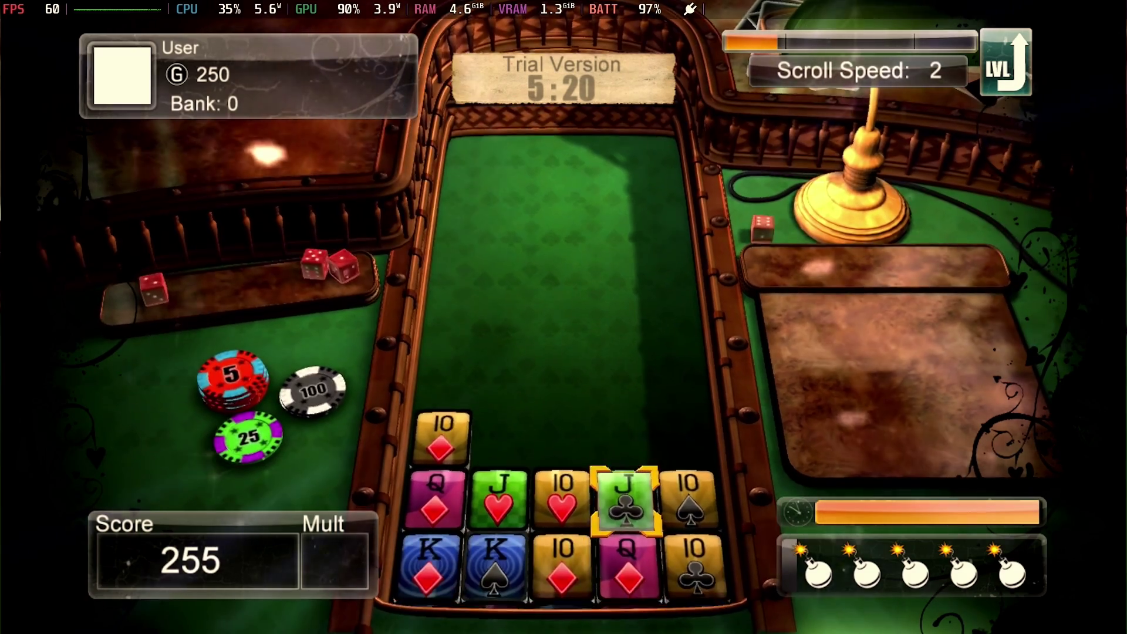
{"action": "key", "text": "space"}
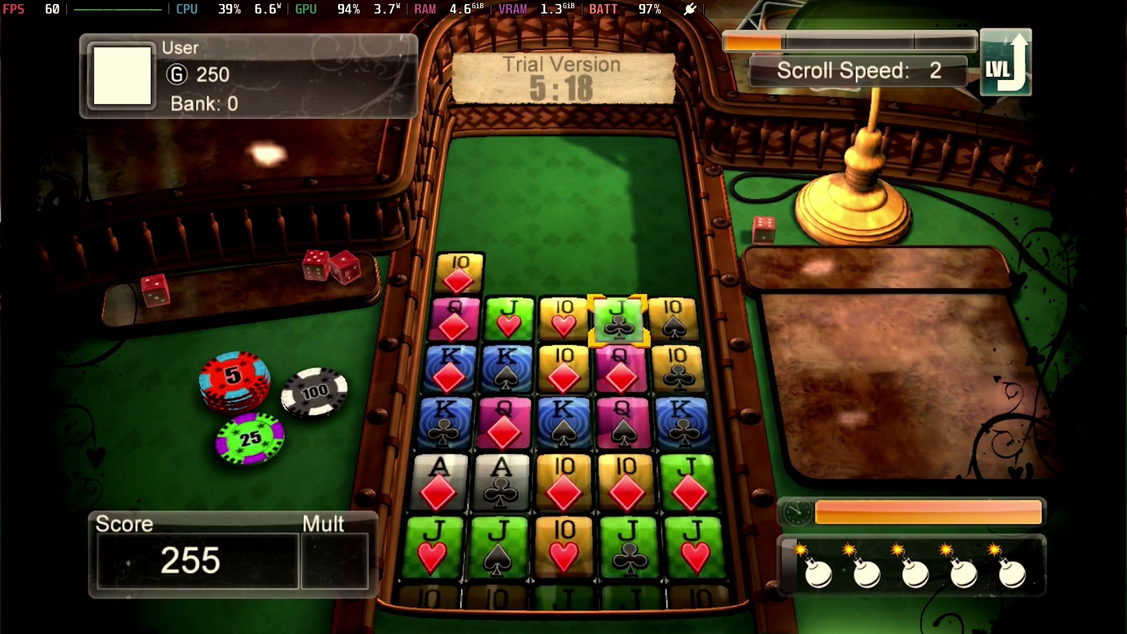
{"action": "key", "text": "Down"}
Swap the jack of clubs with the 10 of hearts in the lowest active row to line up three jacks.
{"action": "key", "text": "Down"}
{"action": "key", "text": "Right"}
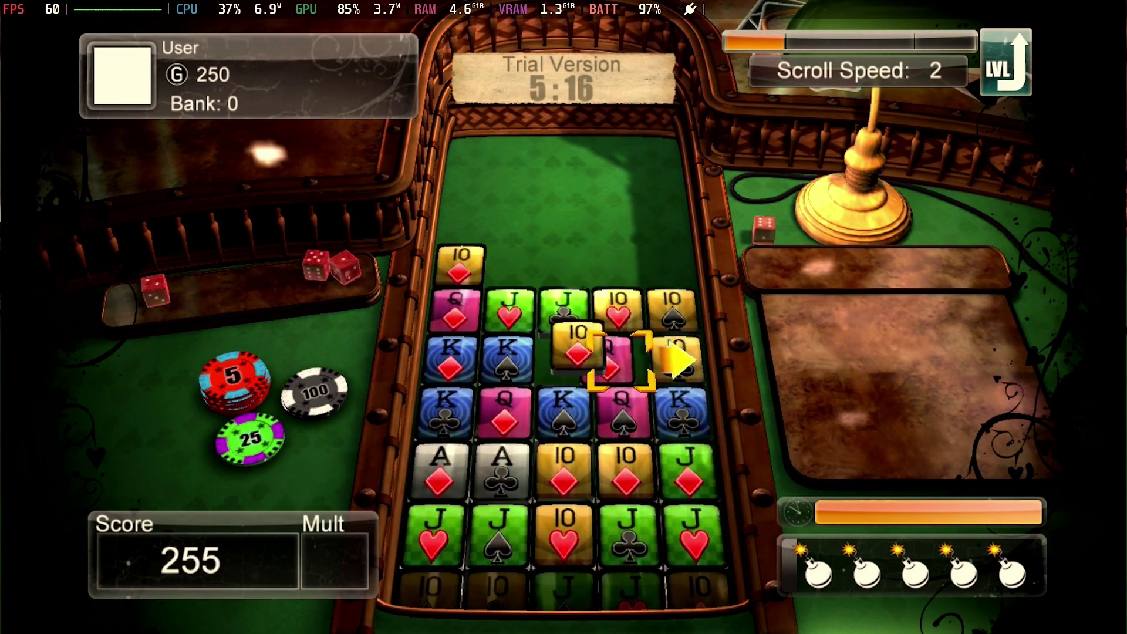
{"action": "key", "text": "Down"}
{"action": "key", "text": "Down"}
{"action": "key", "text": "Down"}
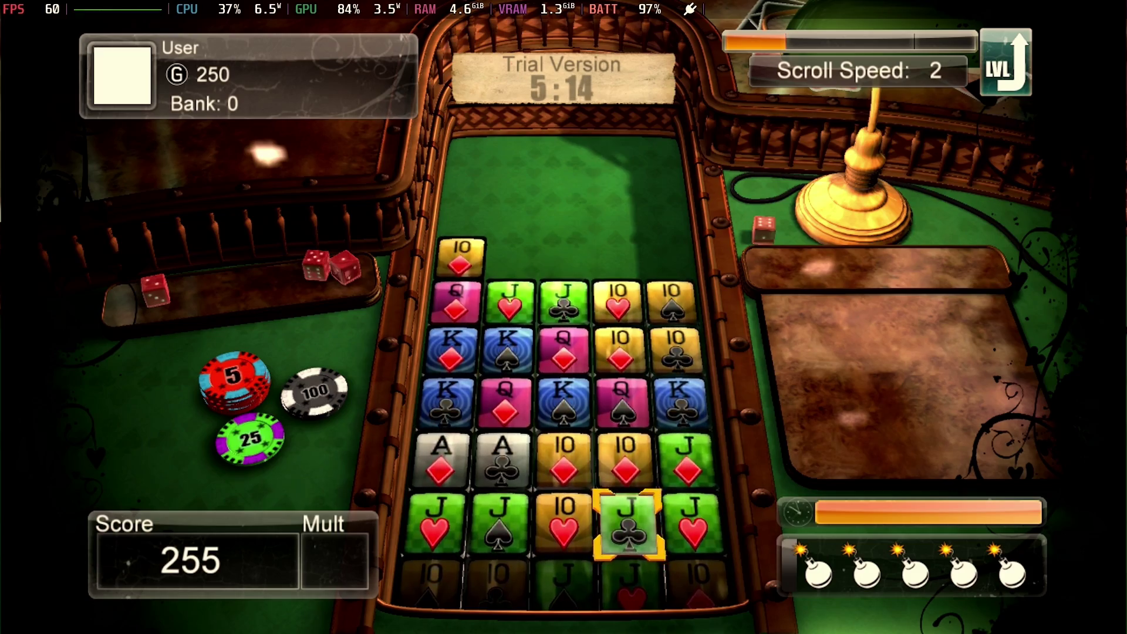
{"action": "key", "text": "Left"}
{"action": "key", "text": "Right"}
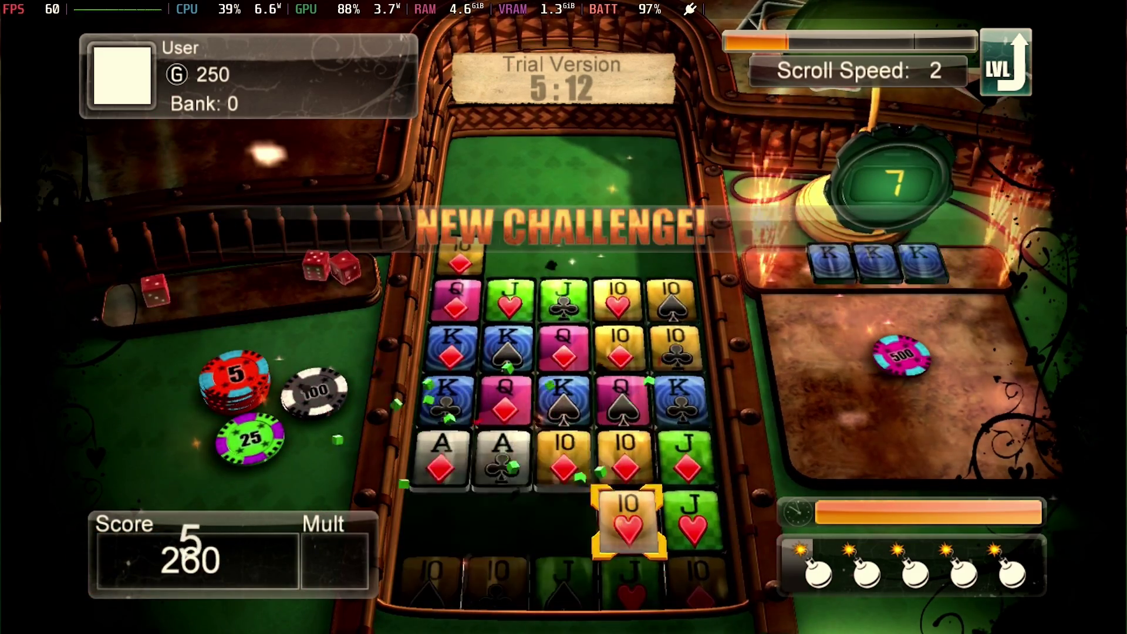
Move the king of clubs beside the king of diamonds and king of spades to complete the three-kings challenge.
{"action": "key", "text": "Up"}
{"action": "key", "text": "Up"}
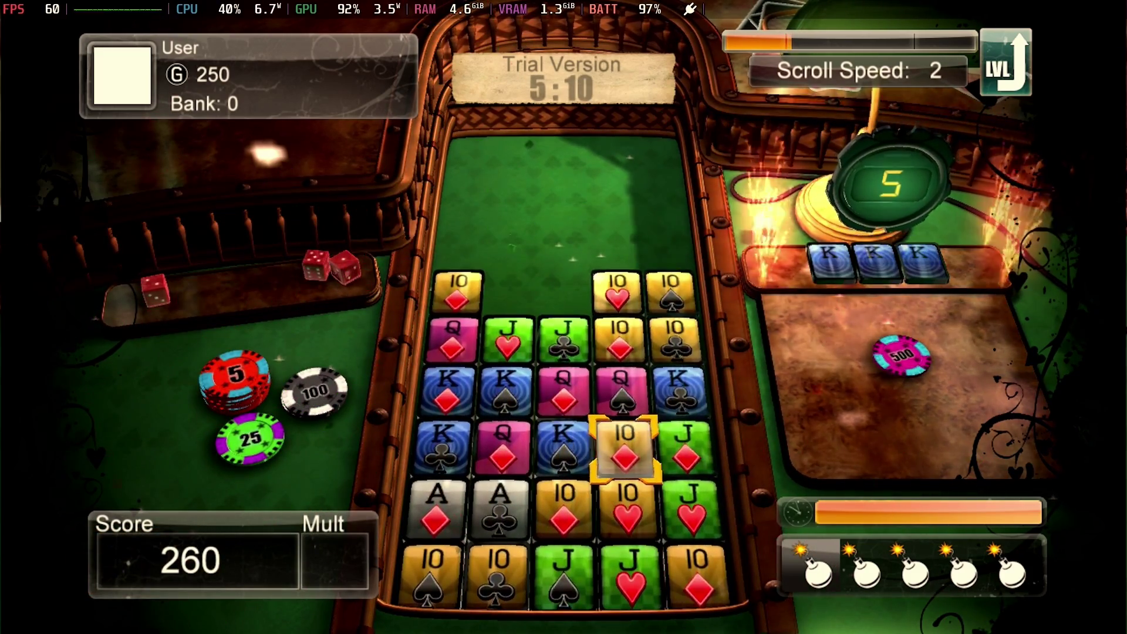
{"action": "key", "text": "Left"}
{"action": "key", "text": "Left"}
{"action": "key", "text": "Left"}
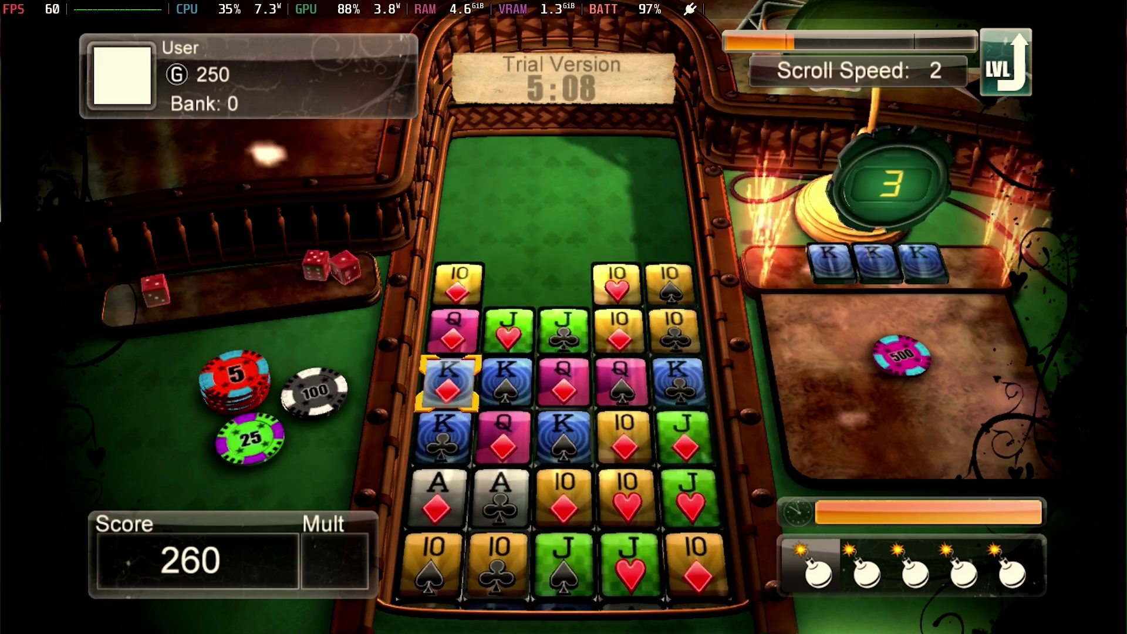
{"action": "key", "text": "Right"}
{"action": "key", "text": "Right"}
{"action": "key", "text": "Right"}
{"action": "key", "text": "Right"}
{"action": "key", "text": "Left"}
{"action": "key", "text": "Left"}
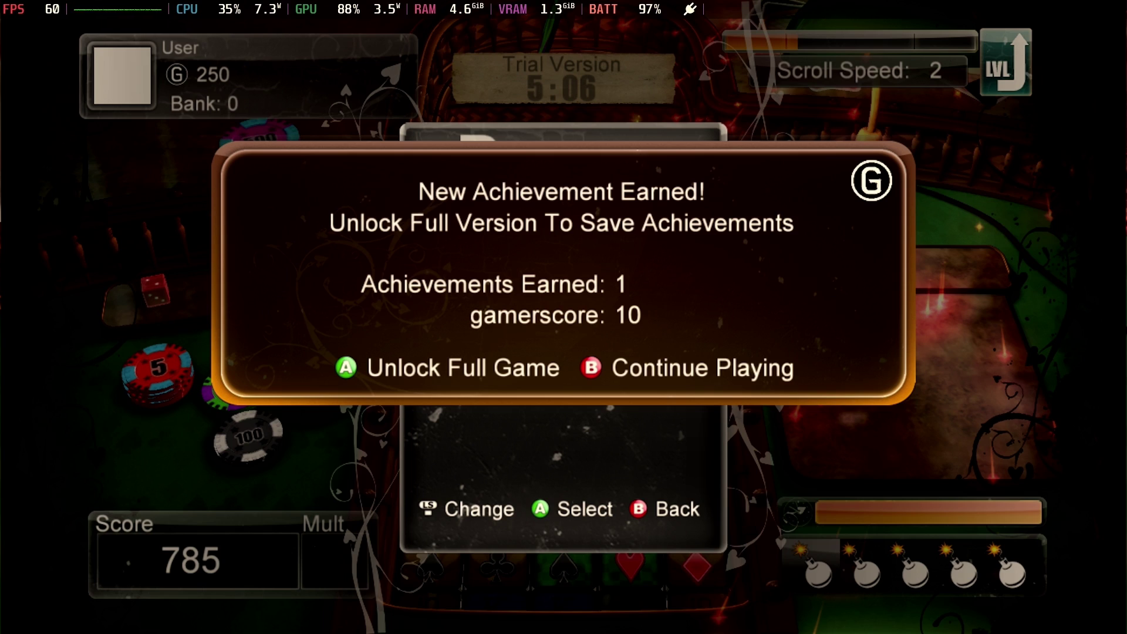
Dismiss the achievement notice without unlocking the full game, and resume the paused round.
{"action": "key", "text": "b"}
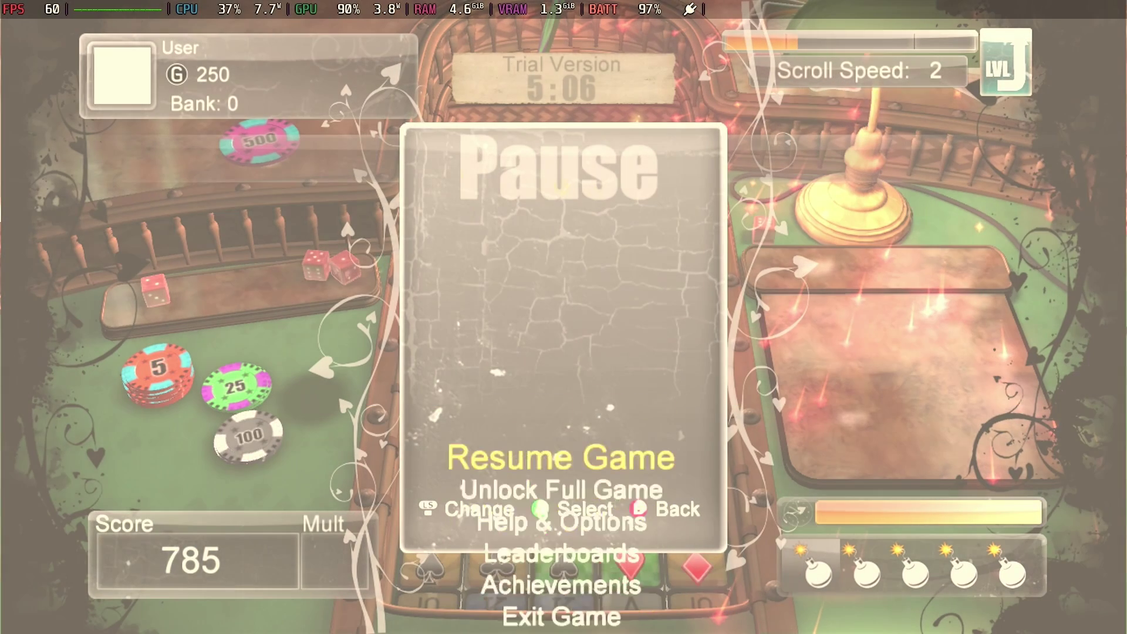
{"action": "key", "text": "Down"}
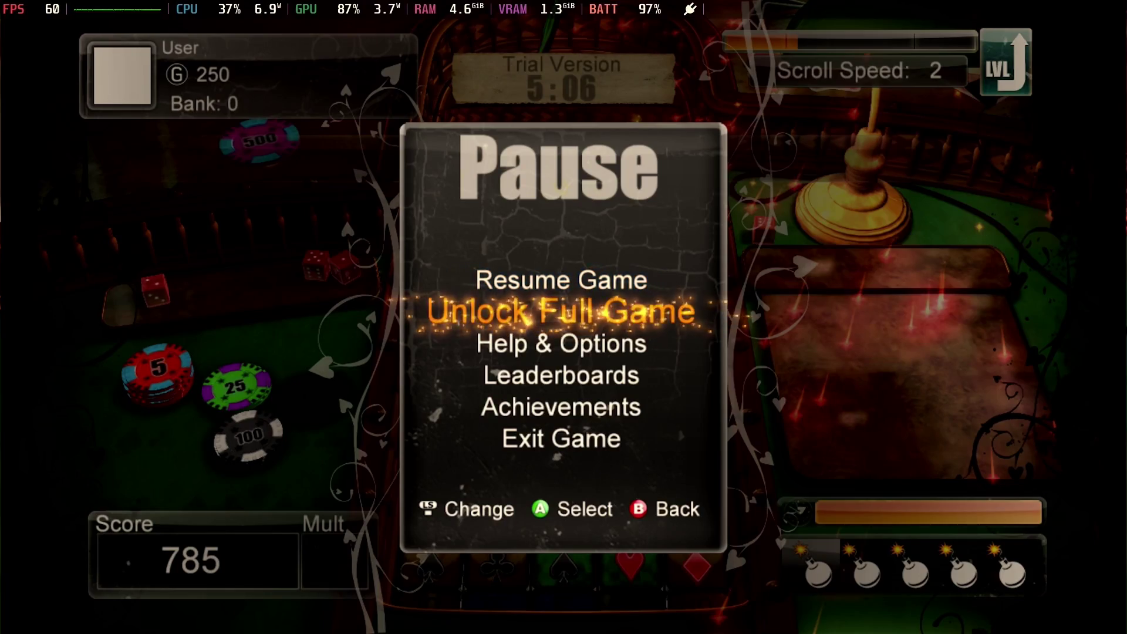
{"action": "key", "text": "Escape"}
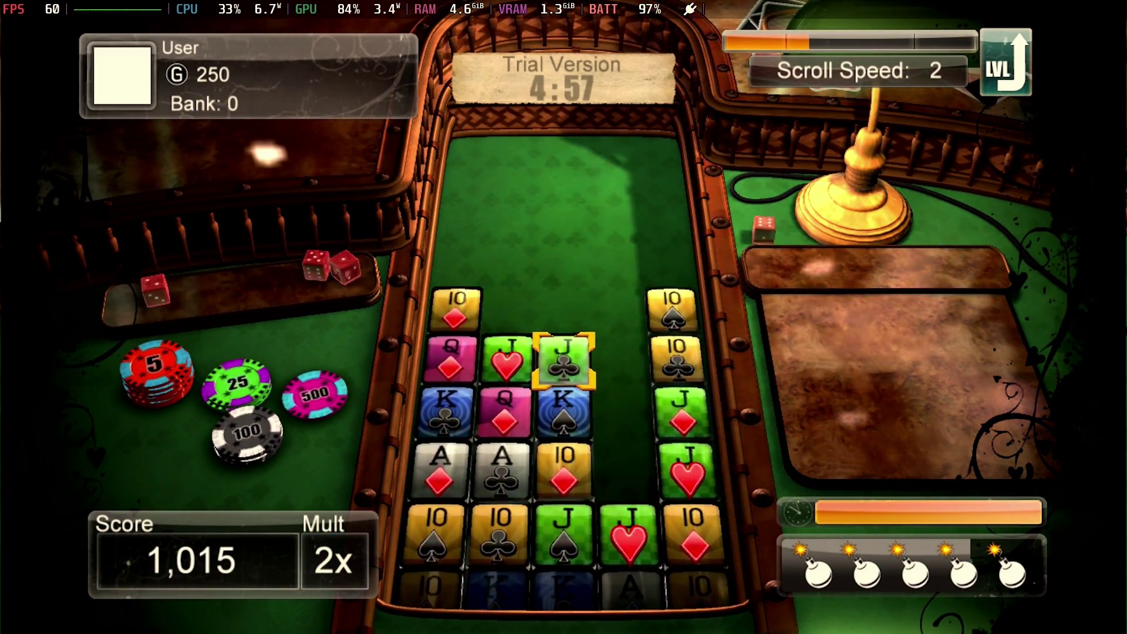
Drop the jack of hearts and the jack of clubs into the fourth column to stack three jacks.
{"action": "key", "text": "Right"}
{"action": "key", "text": "Left"}
{"action": "key", "text": "Left"}
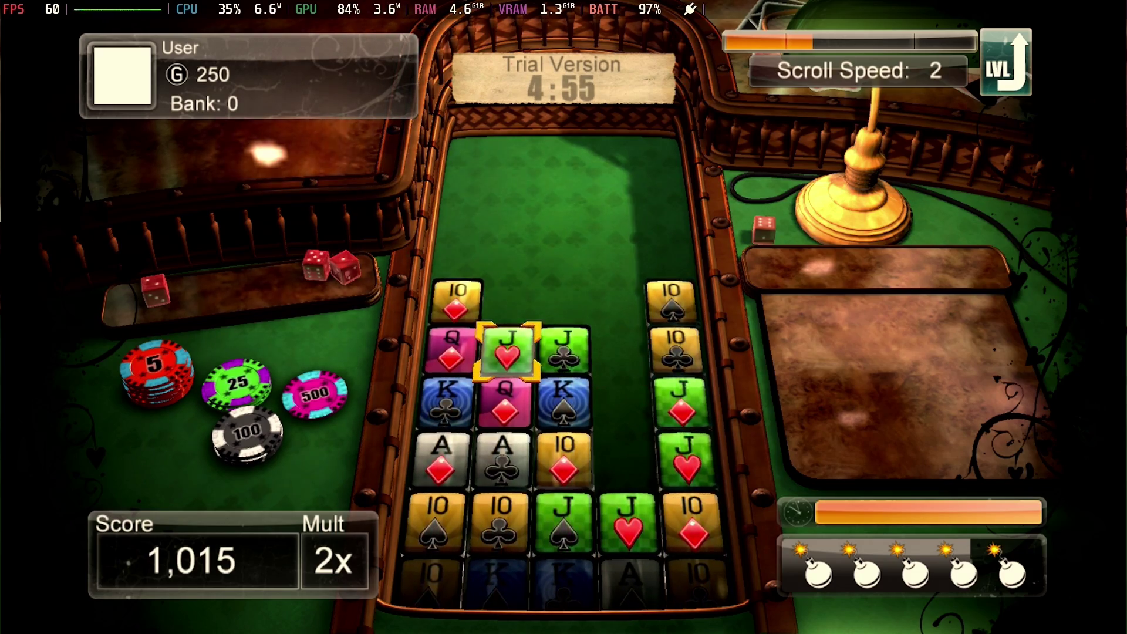
{"action": "key", "text": "Right"}
{"action": "key", "text": "Left"}
{"action": "key", "text": "Right"}
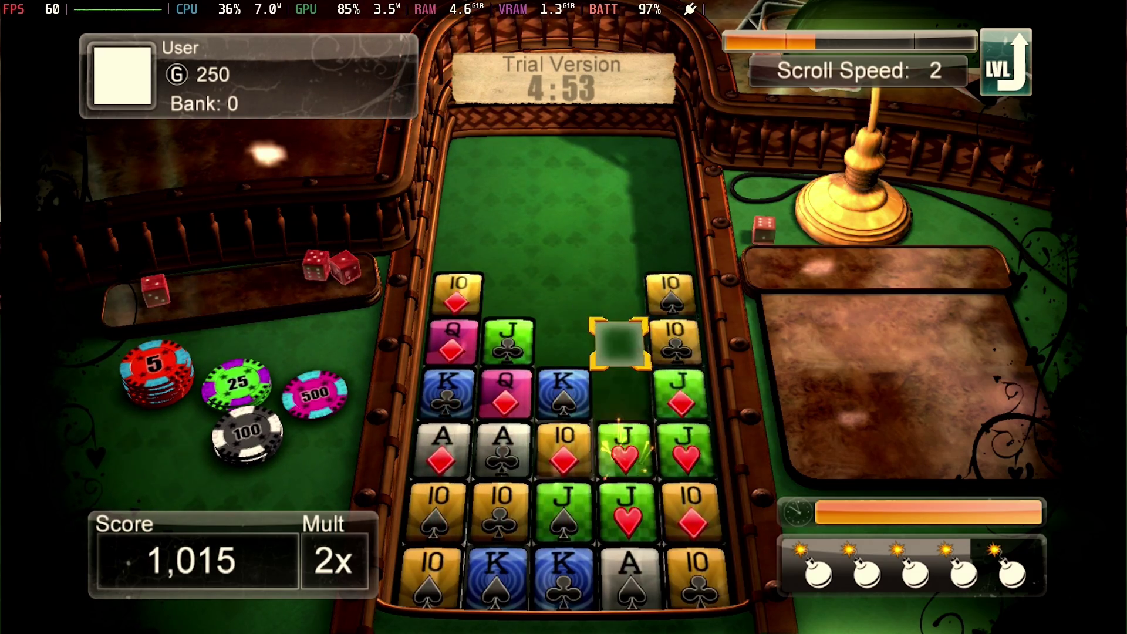
{"action": "key", "text": "Right"}
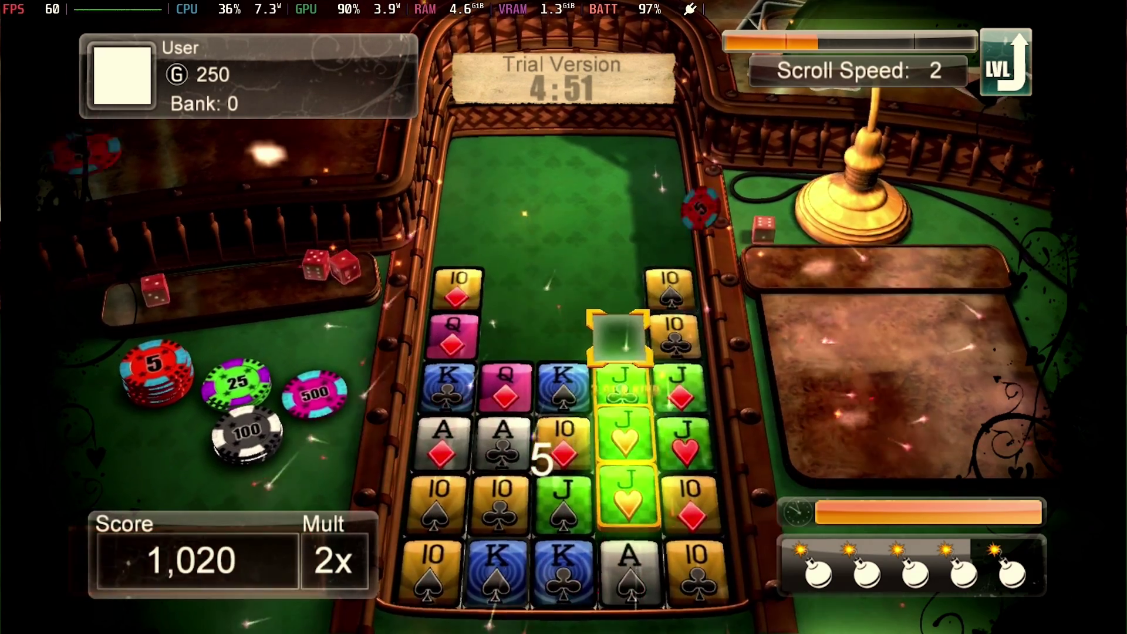
Move the jack of diamonds from the fifth column into the gap beside the jack of spades.
{"action": "key", "text": "Right"}
{"action": "key", "text": "Down"}
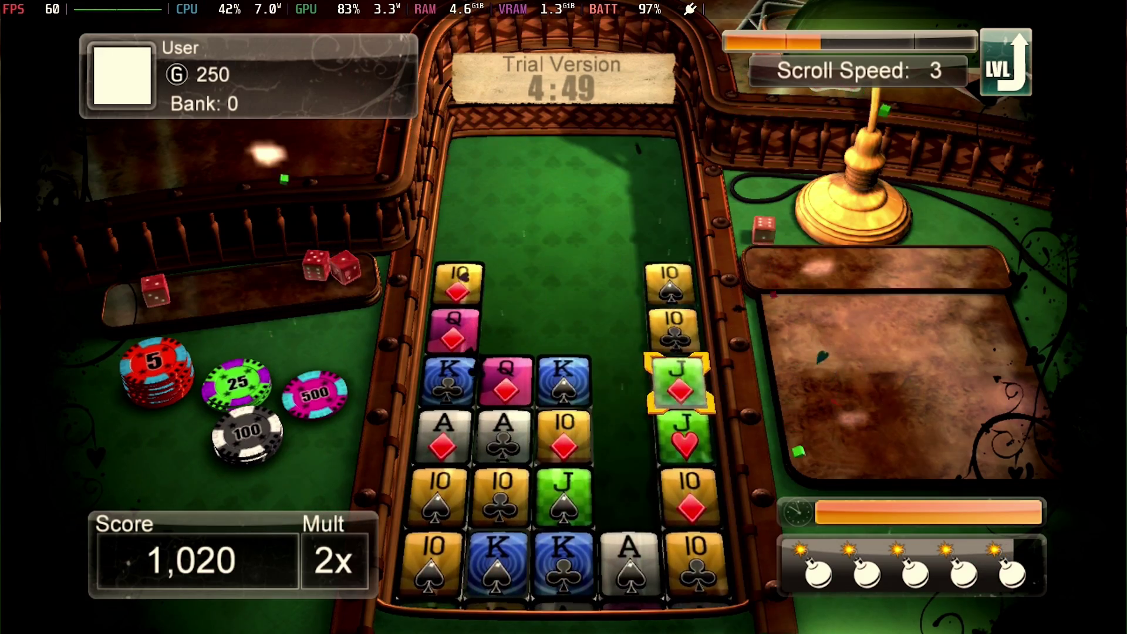
{"action": "key", "text": "Left"}
{"action": "key", "text": "Down"}
{"action": "key", "text": "Right"}
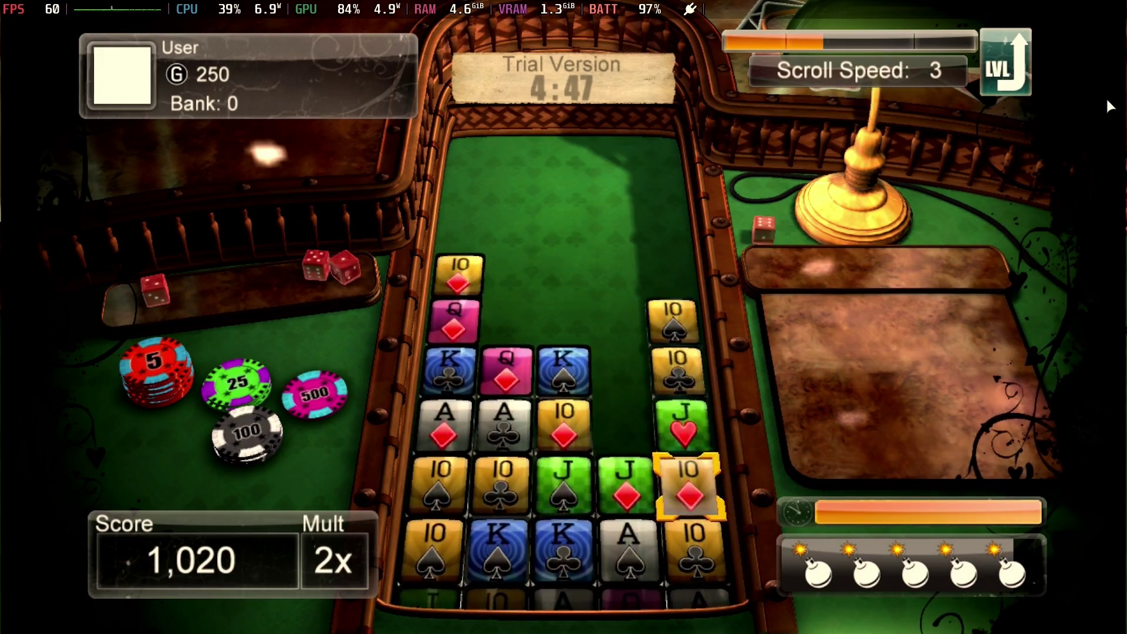
{"action": "key", "text": "Left"}
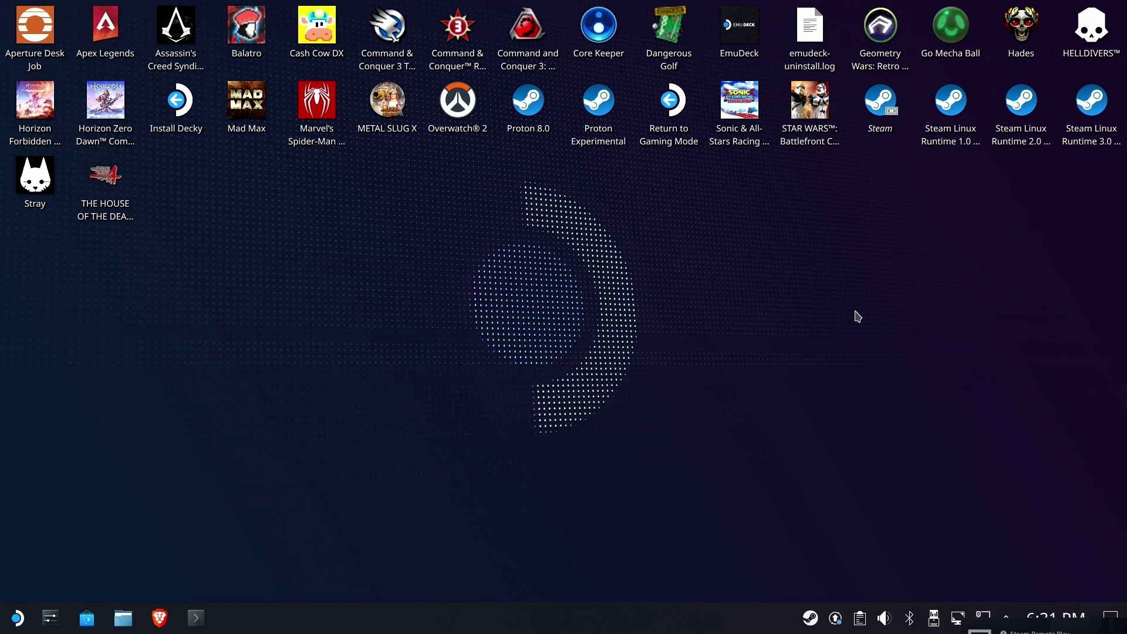
Open Steam ROM Manager from EmuDeck, allowing Steam to close, and maximize its window.
{"action": "left_click", "coordinate": [751, 28]}
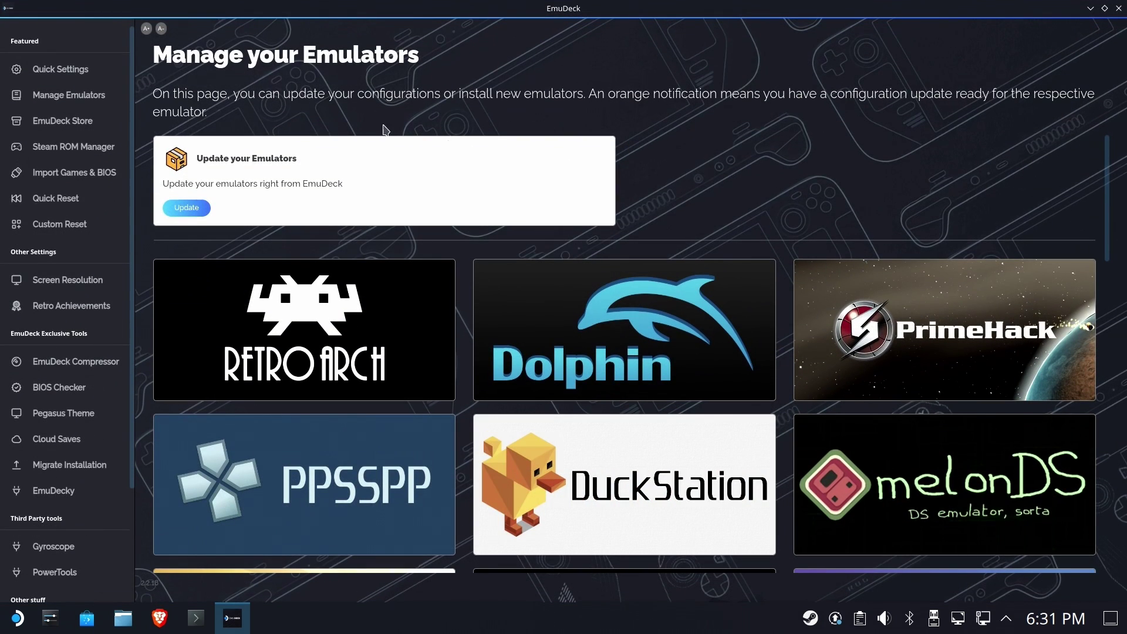
{"action": "left_click", "coordinate": [70, 151]}
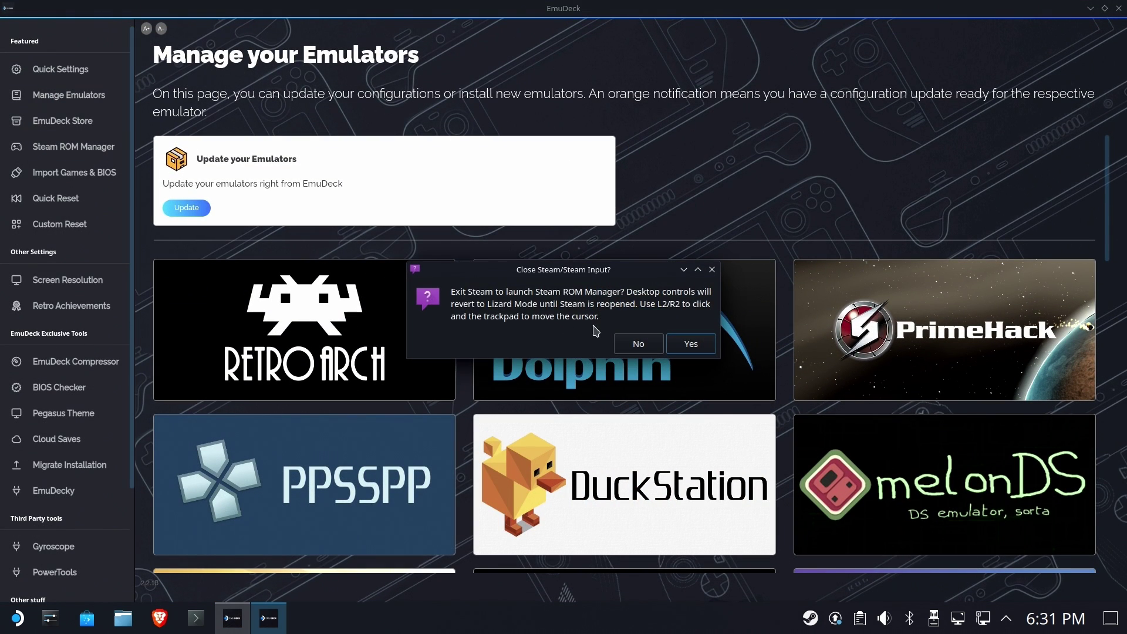
{"action": "left_click", "coordinate": [678, 346]}
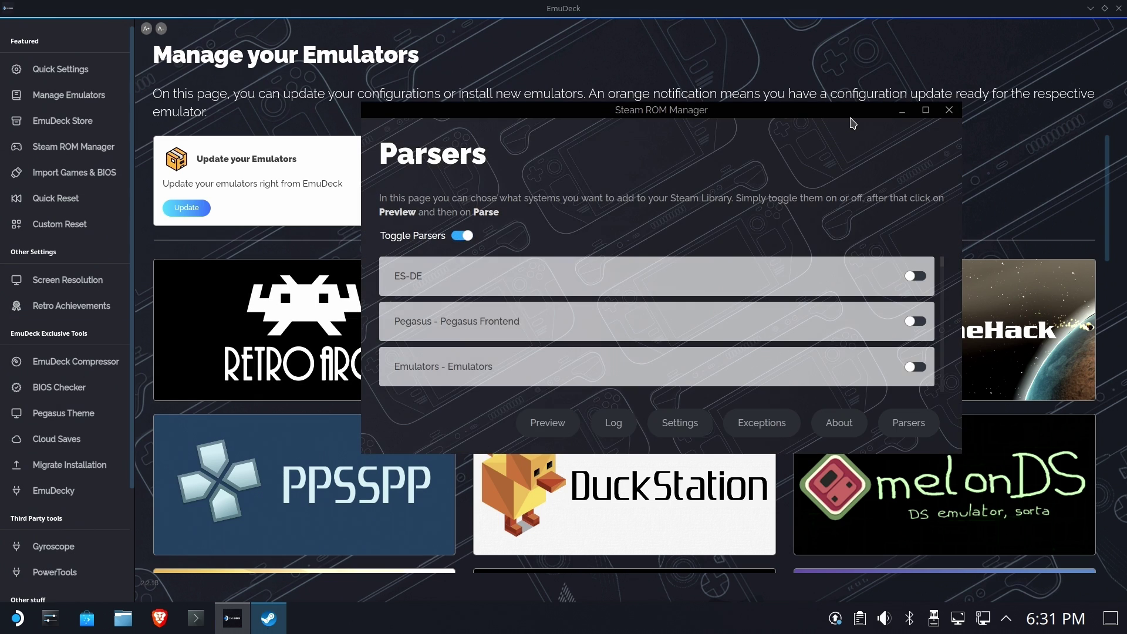
{"action": "left_click", "coordinate": [922, 111]}
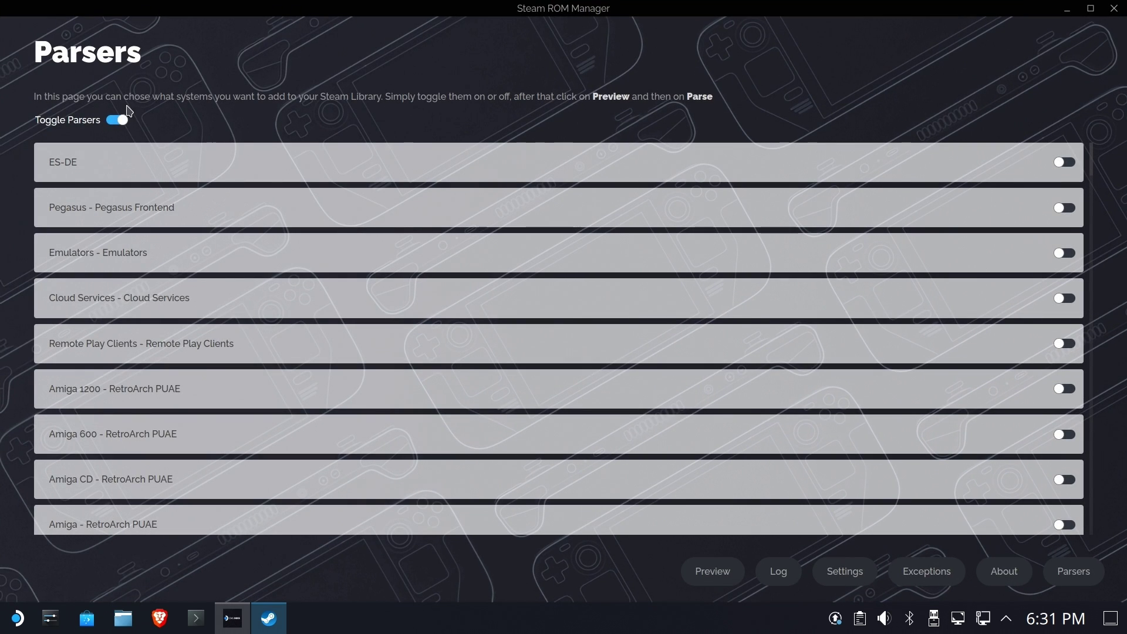
Enable only the Microsoft Xbox 360 - Xenia and Microsoft Xbox 360 - Xbox Live Arcade - Xenia parsers.
{"action": "left_click", "coordinate": [132, 139]}
{"action": "scroll", "coordinate": [377, 192], "scroll_direction": "down", "scroll_amount": 20}
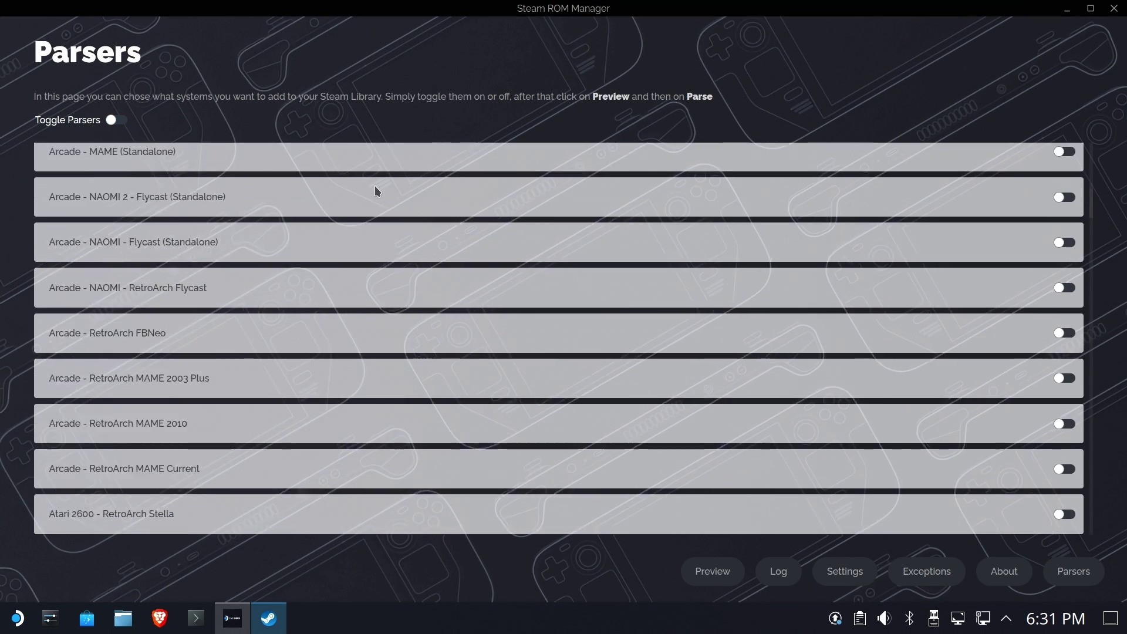
{"action": "scroll", "coordinate": [335, 217], "scroll_direction": "up", "scroll_amount": 2}
{"action": "left_click", "coordinate": [1065, 440]}
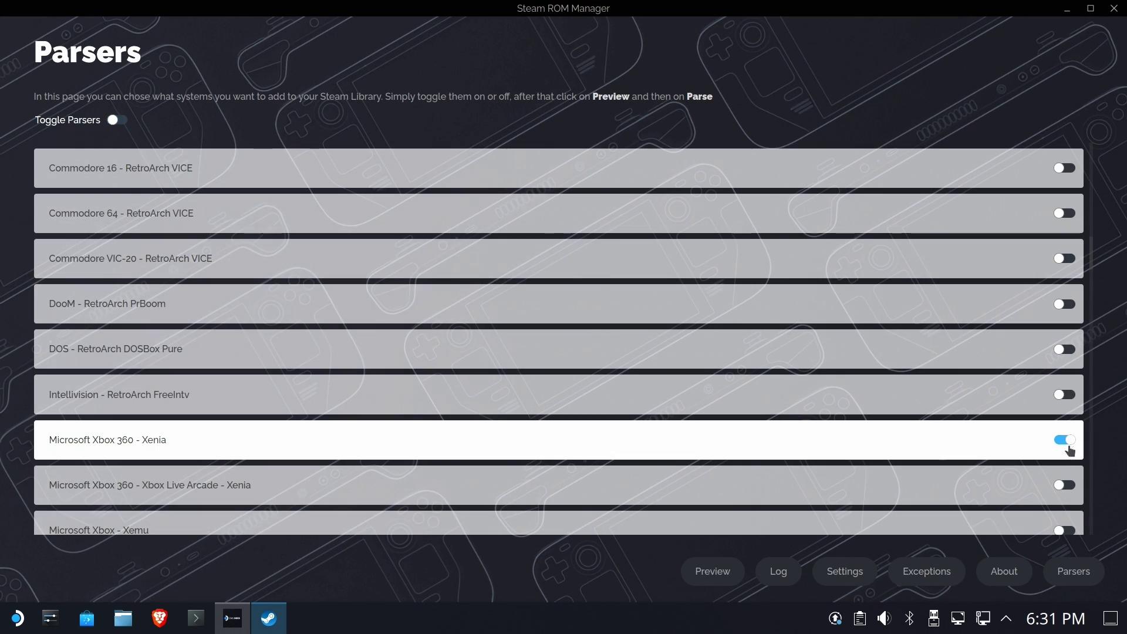
{"action": "left_click", "coordinate": [1068, 486]}
Parse the Xbox 360 games, save the parsed title to Steam, and close Steam ROM Manager and EmuDeck.
{"action": "left_click", "coordinate": [727, 571]}
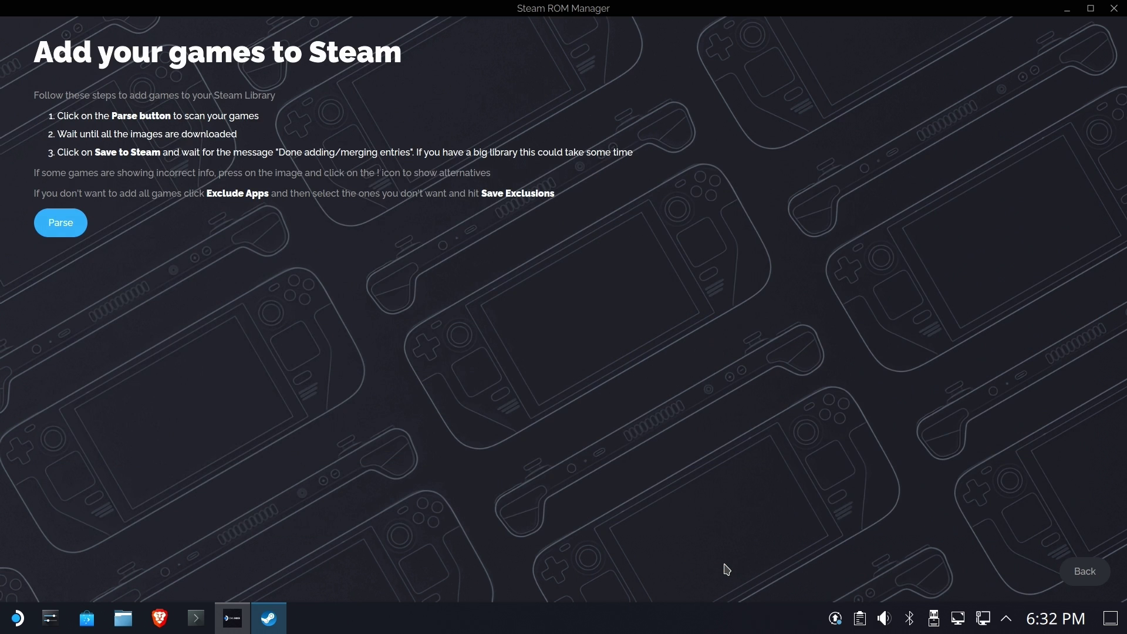
{"action": "left_click", "coordinate": [60, 223]}
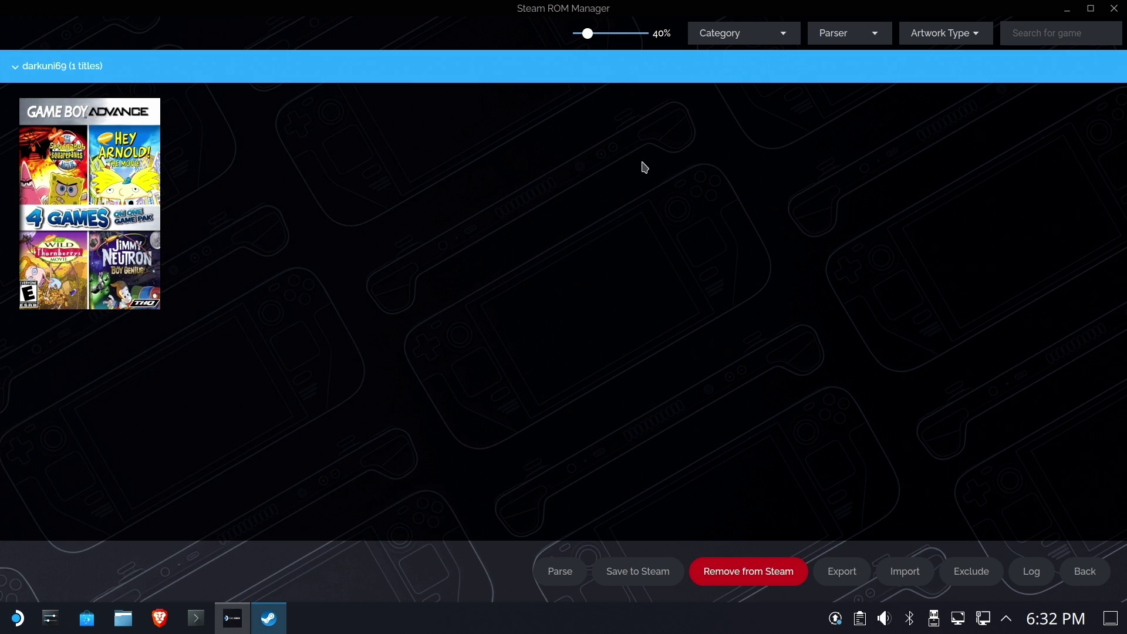
{"action": "left_click", "coordinate": [640, 580]}
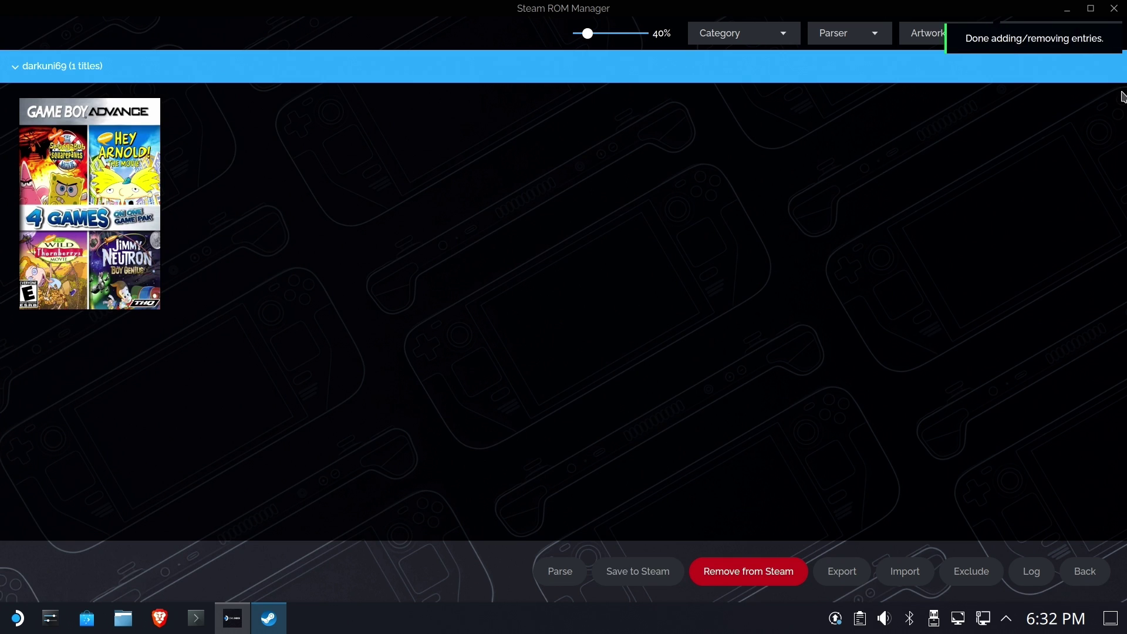
{"action": "left_click", "coordinate": [1123, 11]}
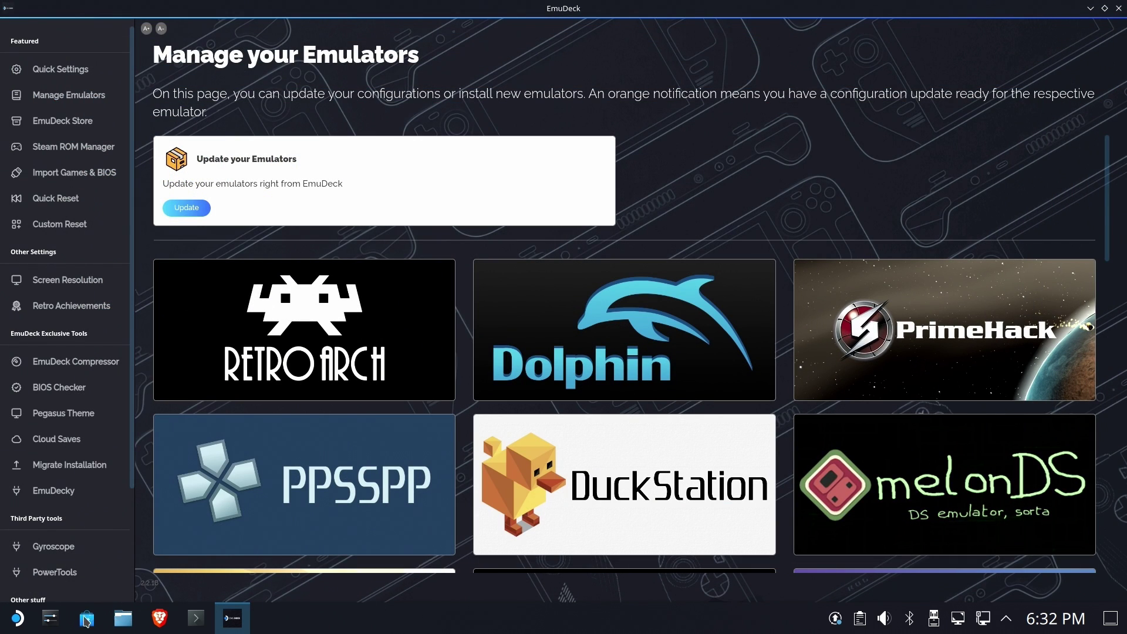
{"action": "left_click", "coordinate": [1119, 10]}
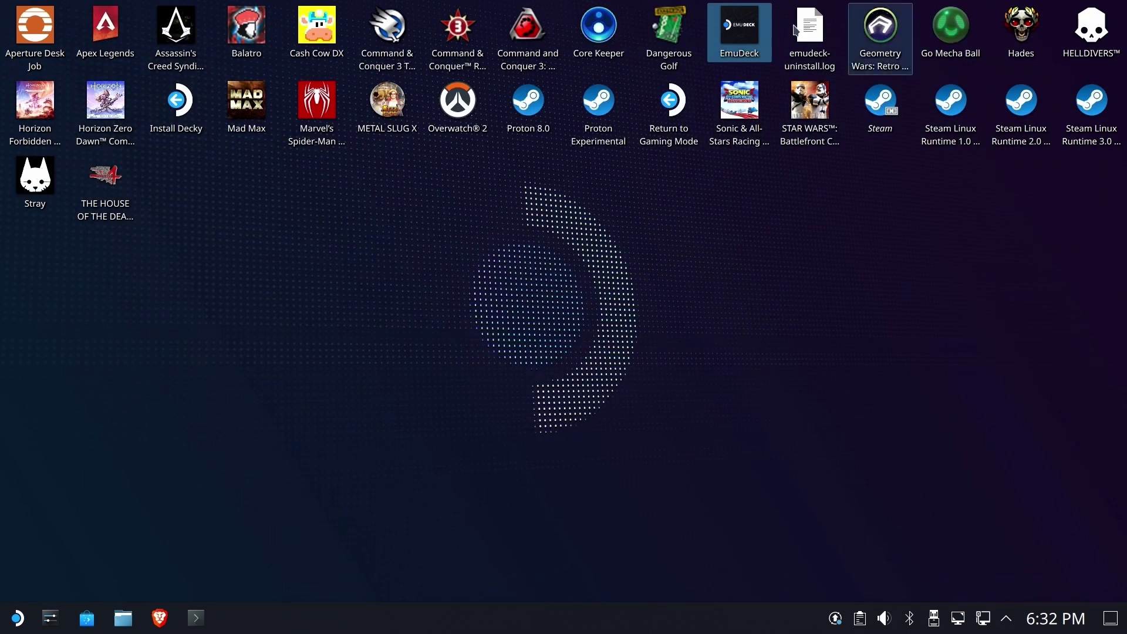
Switch to Steam and search the game library for "pok".
{"action": "double_click", "coordinate": [906, 98]}
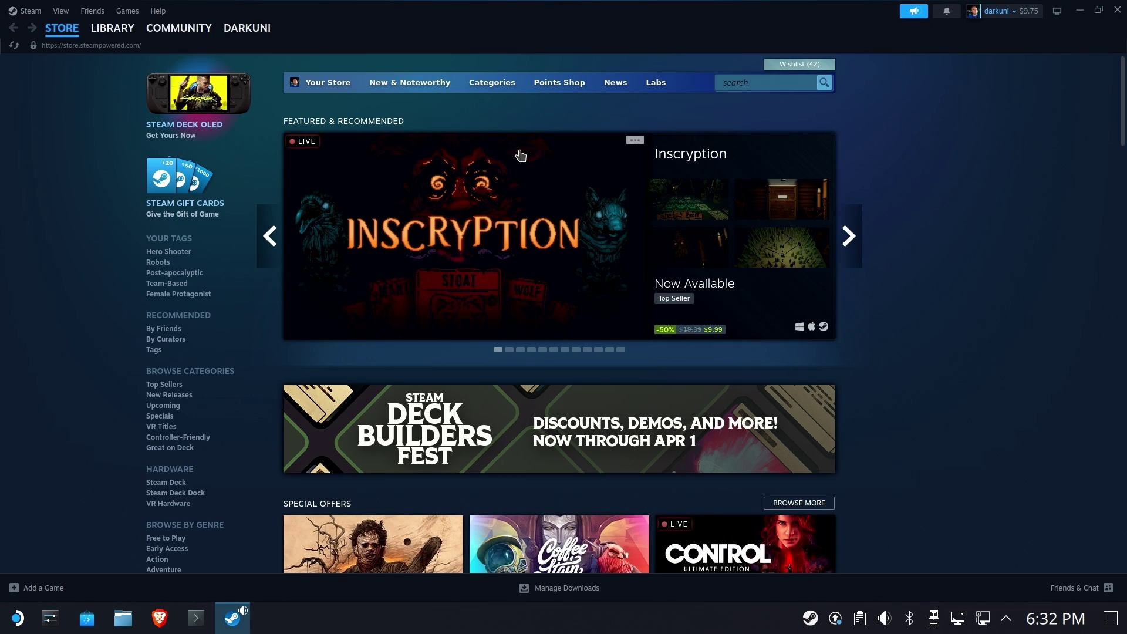
{"action": "left_click", "coordinate": [121, 31]}
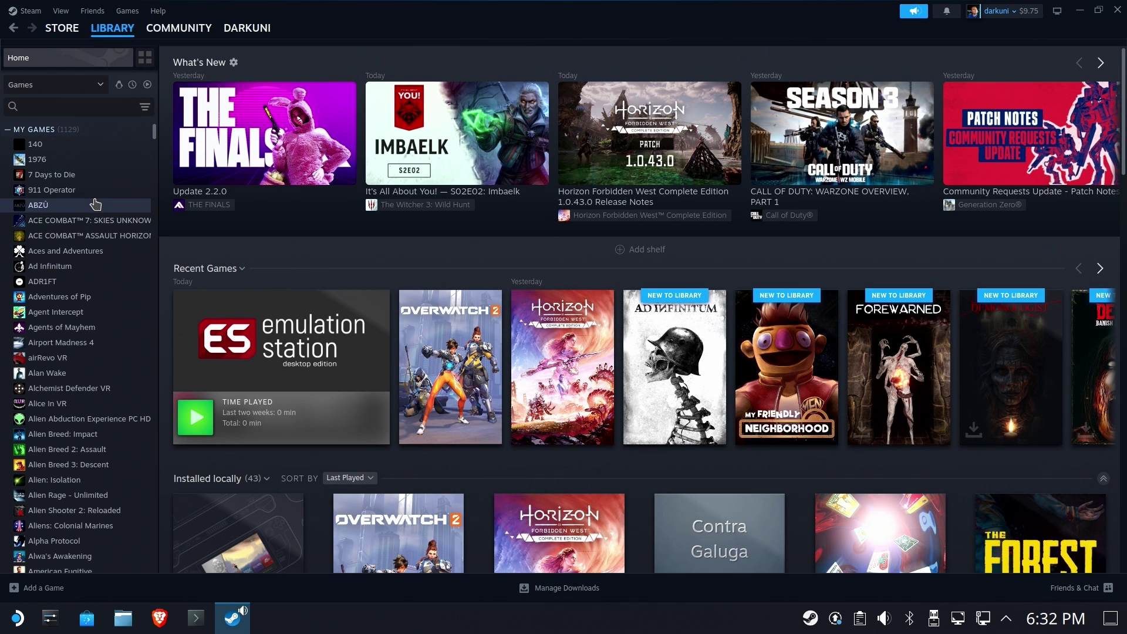
{"action": "left_click", "coordinate": [70, 106]}
{"action": "type", "text": "pok"}
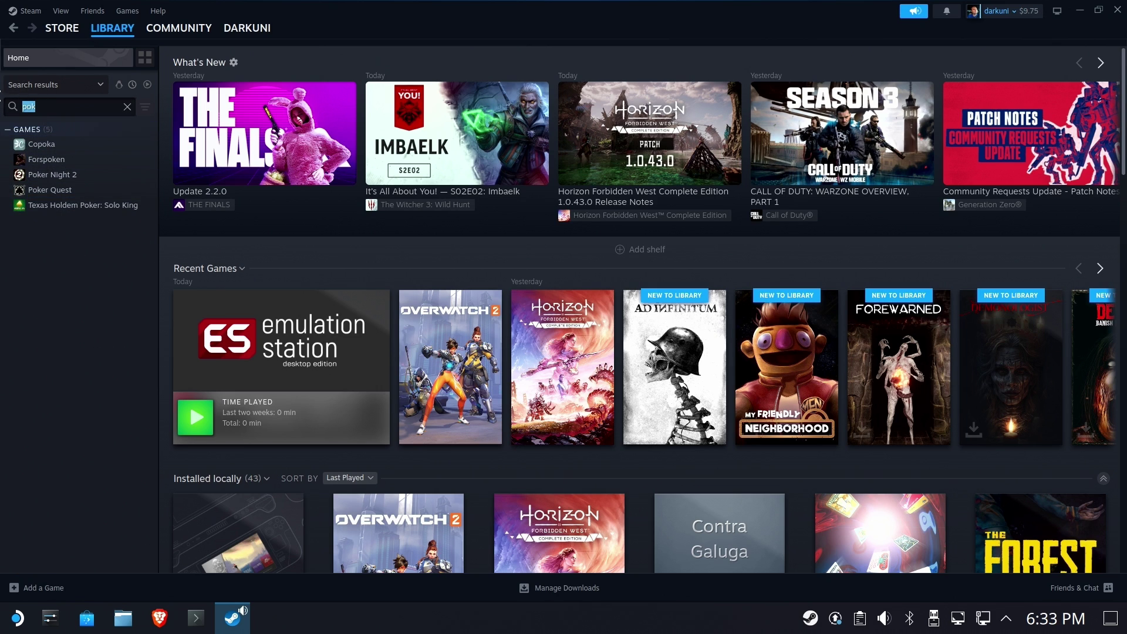
Open the mislabelled Nickelodeon 4 Games entry in the Microsoft Xbox 360 - Xbox Live Arcade collection.
{"action": "left_click", "coordinate": [96, 30]}
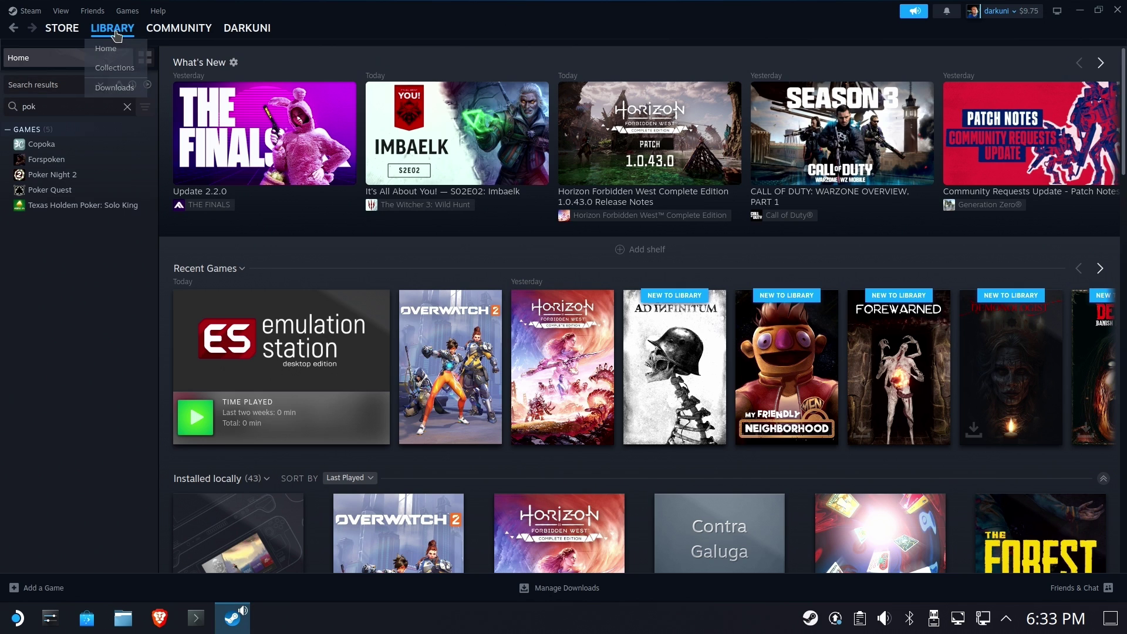
{"action": "mouse_move", "coordinate": [119, 36]}
{"action": "left_click", "coordinate": [117, 66]}
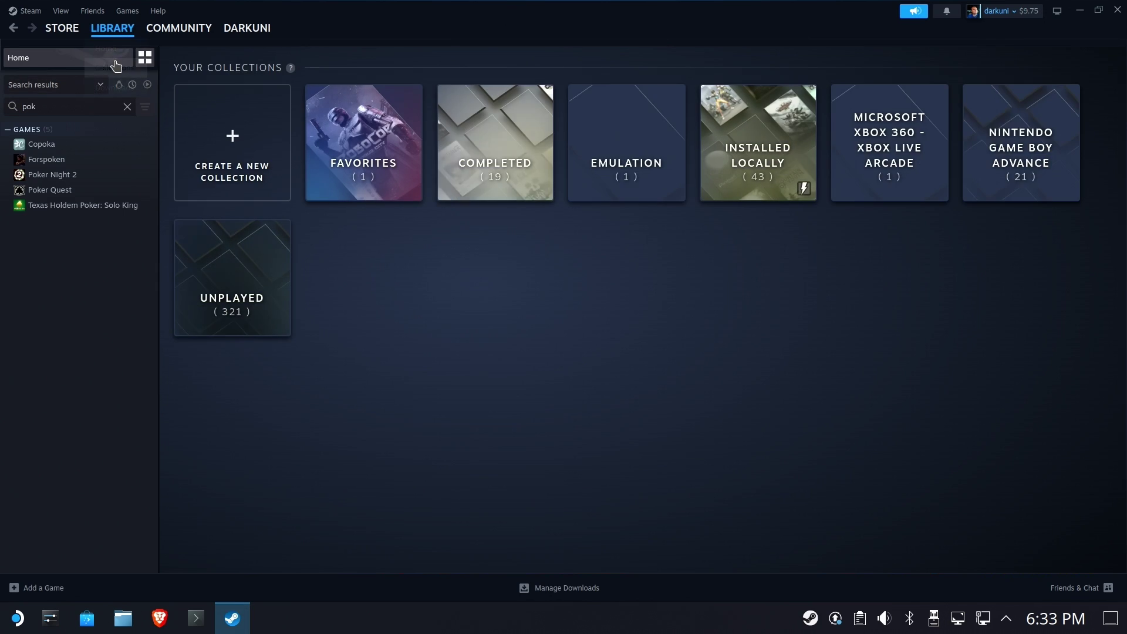
{"action": "left_click", "coordinate": [897, 157]}
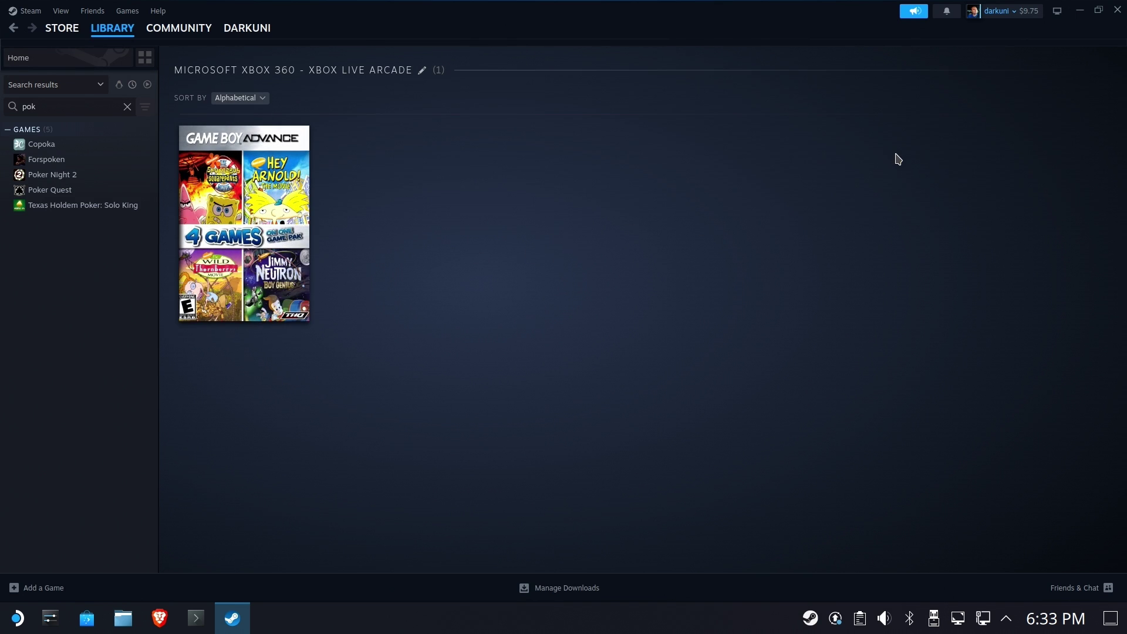
{"action": "left_click", "coordinate": [264, 179]}
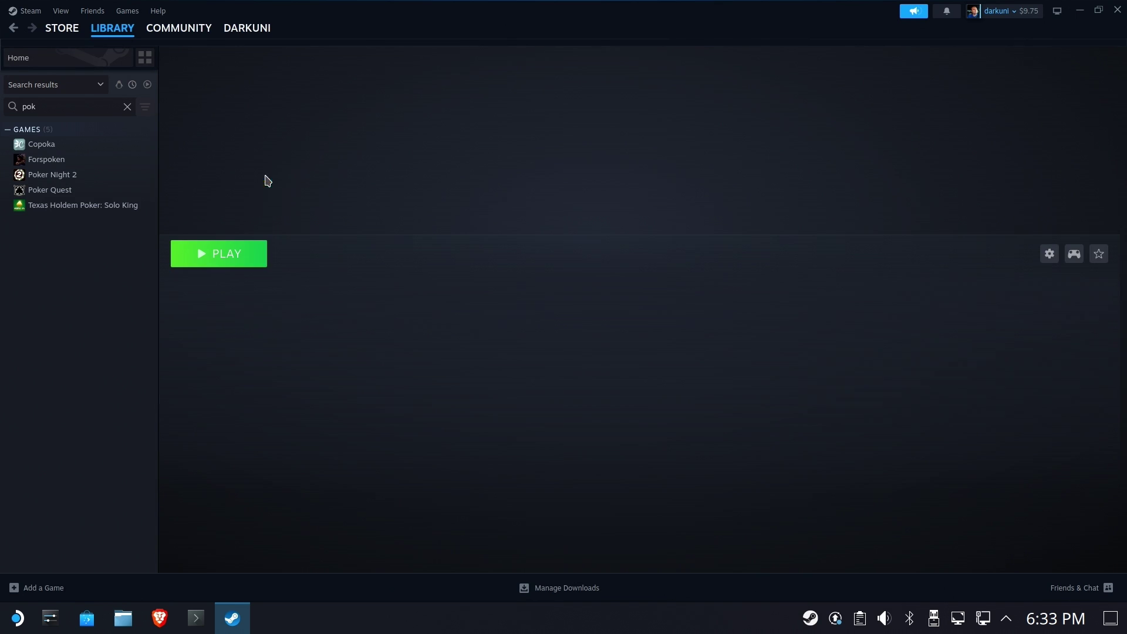
Rename the game's shortcut to Poker Smash and set its launch options to --license_mask -1.
{"action": "left_click", "coordinate": [1053, 251]}
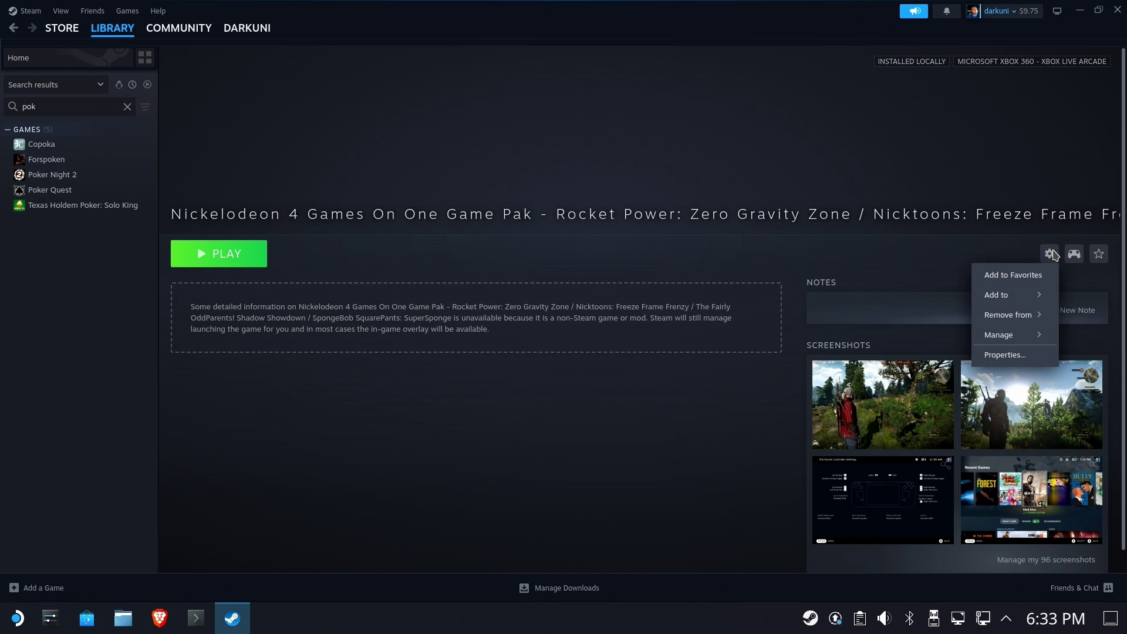
{"action": "left_click", "coordinate": [1027, 358]}
{"action": "triple_click", "coordinate": [632, 191]}
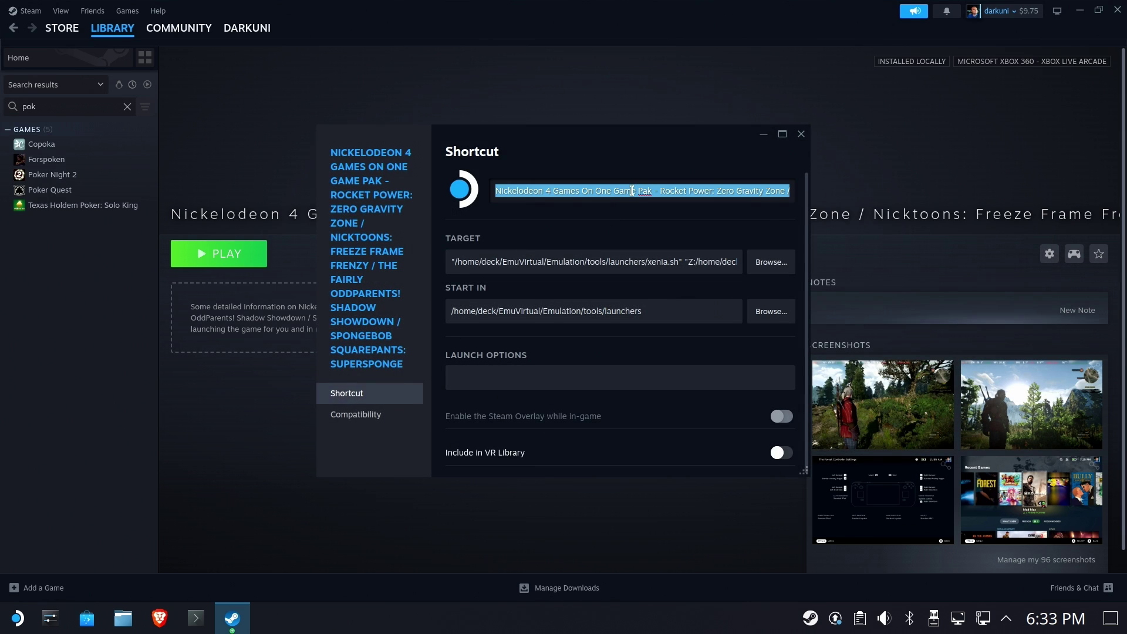
{"action": "type", "text": "Po"}
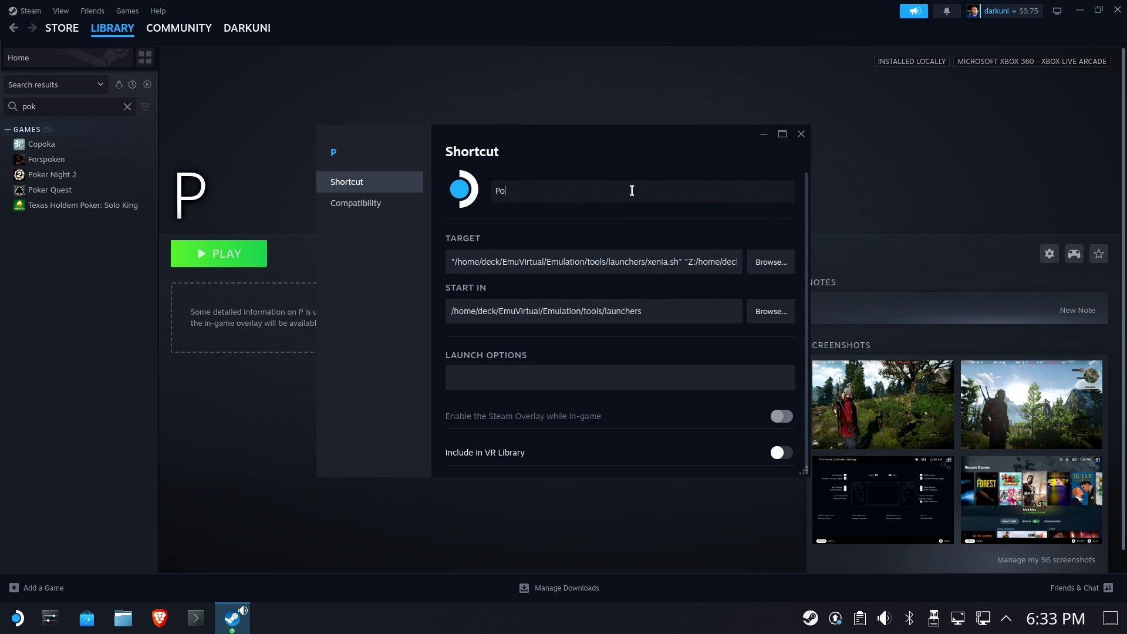
{"action": "type", "text": "ker Smasg"}
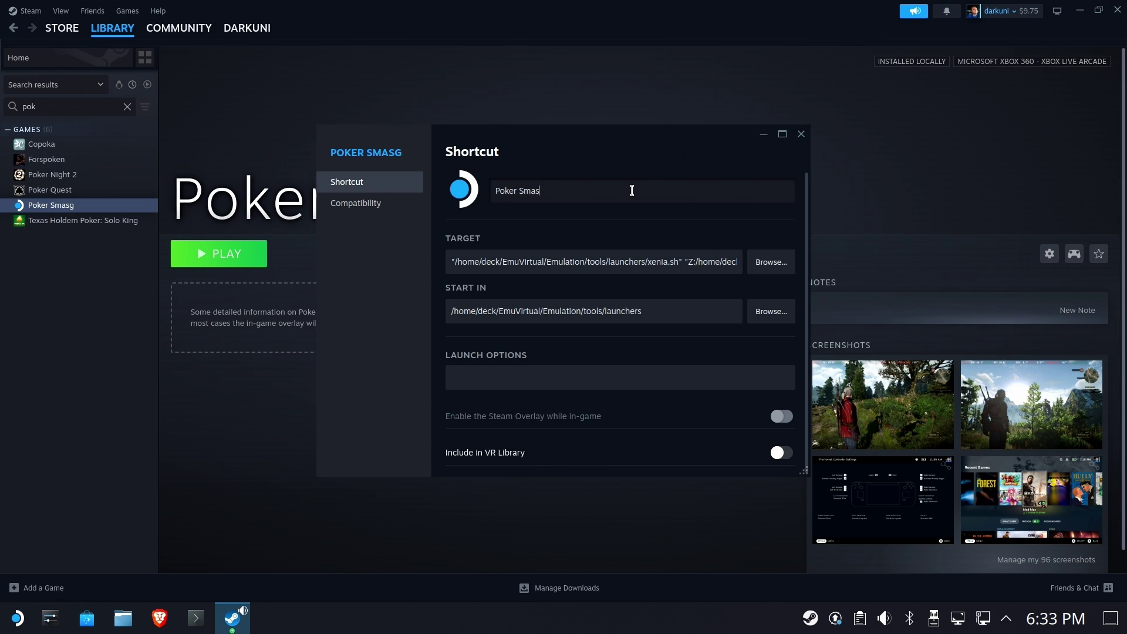
{"action": "type", "text": "h"}
{"action": "left_click", "coordinate": [498, 387]}
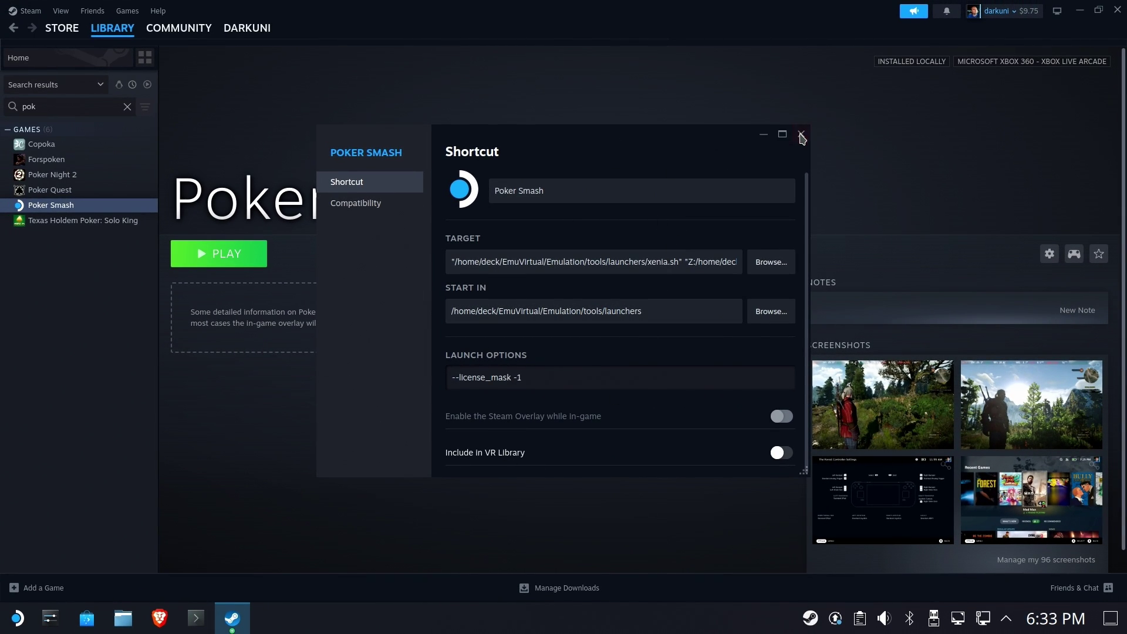
{"action": "left_click", "coordinate": [801, 136]}
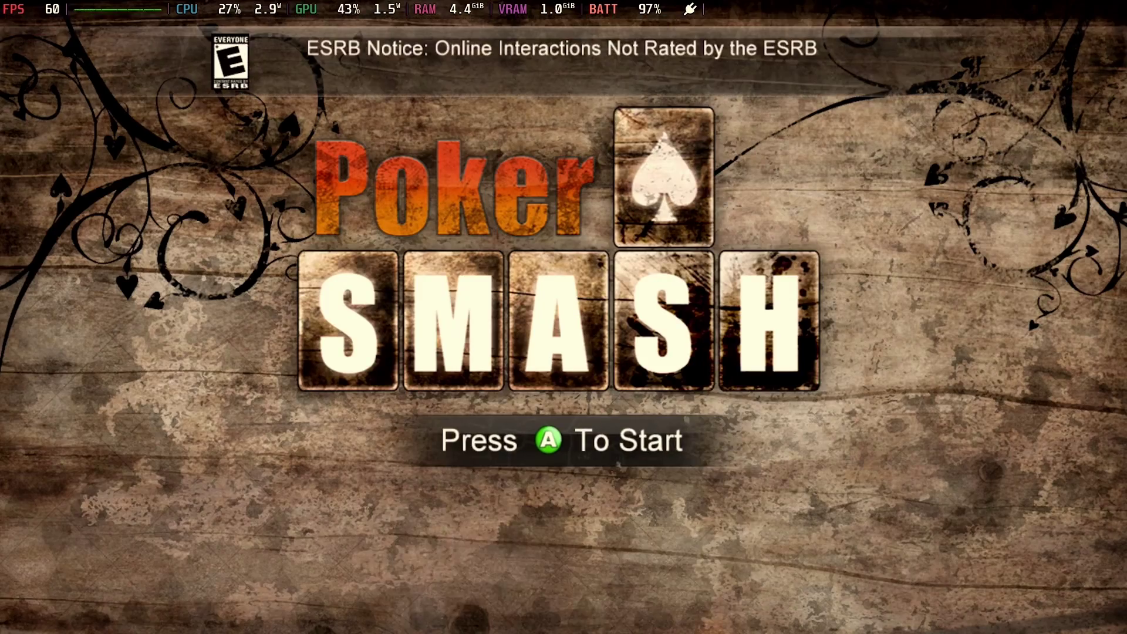
Start a single-player Action Mode round in Poker Smash.
{"action": "key", "text": "a"}
{"action": "key", "text": "a"}
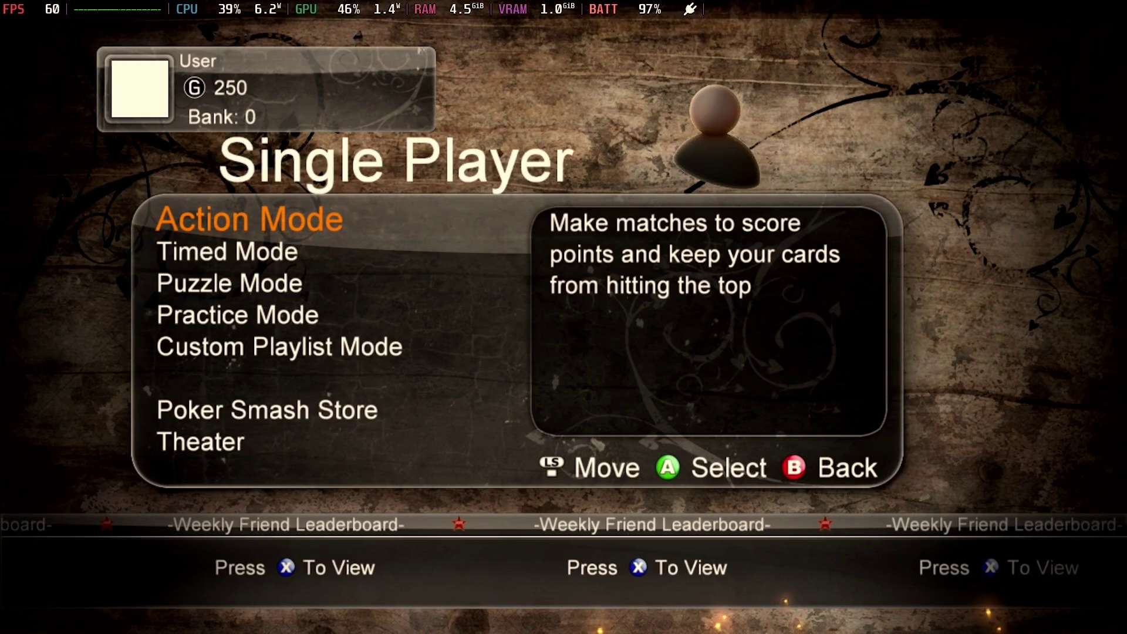
{"action": "key", "text": "a"}
{"action": "key", "text": "Return"}
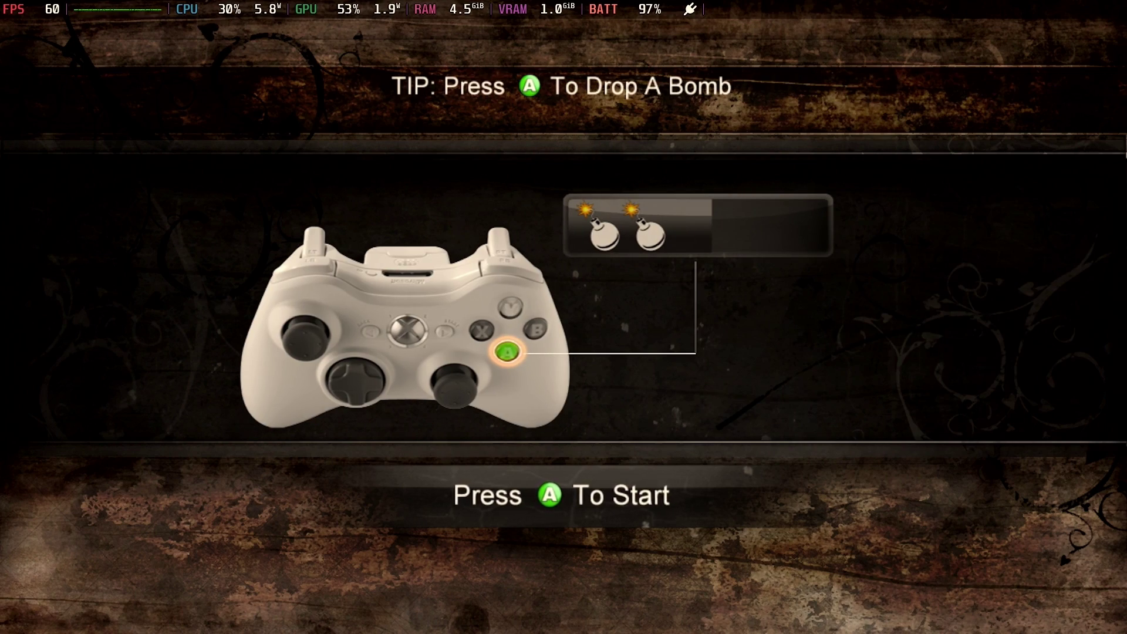
{"action": "key", "text": "Return"}
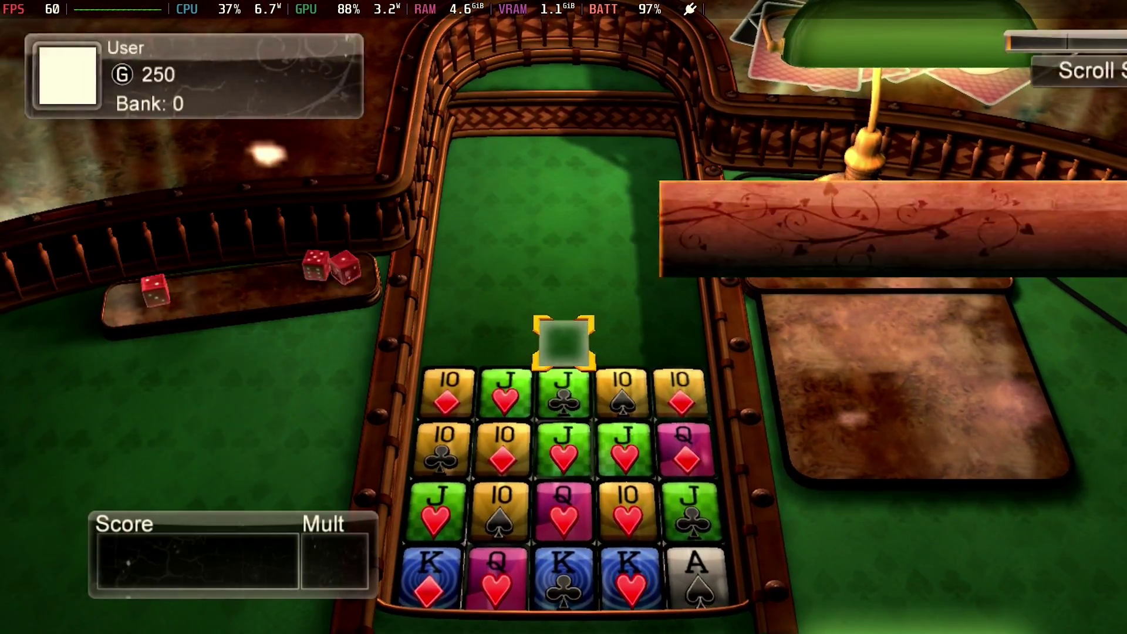
Shift the 10 of diamonds in the second card row from the second column to the fourth.
{"action": "key", "text": "Right"}
{"action": "key", "text": "Right"}
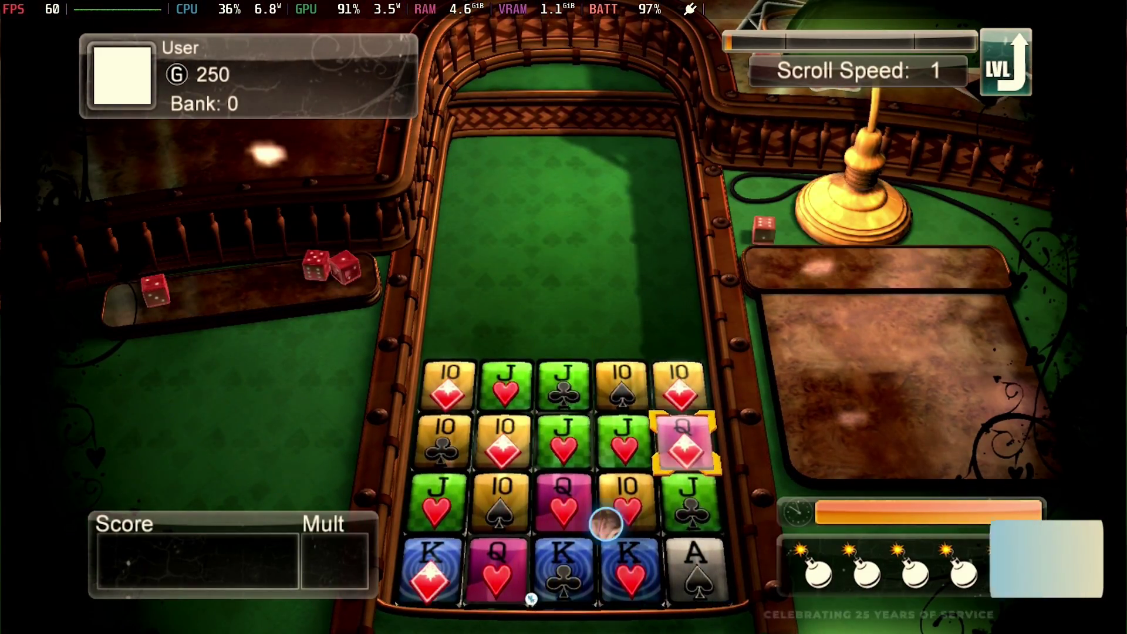
{"action": "key", "text": "Left"}
{"action": "key", "text": "Left"}
{"action": "key", "text": "Left"}
{"action": "key", "text": "Right"}
{"action": "key", "text": "Right"}
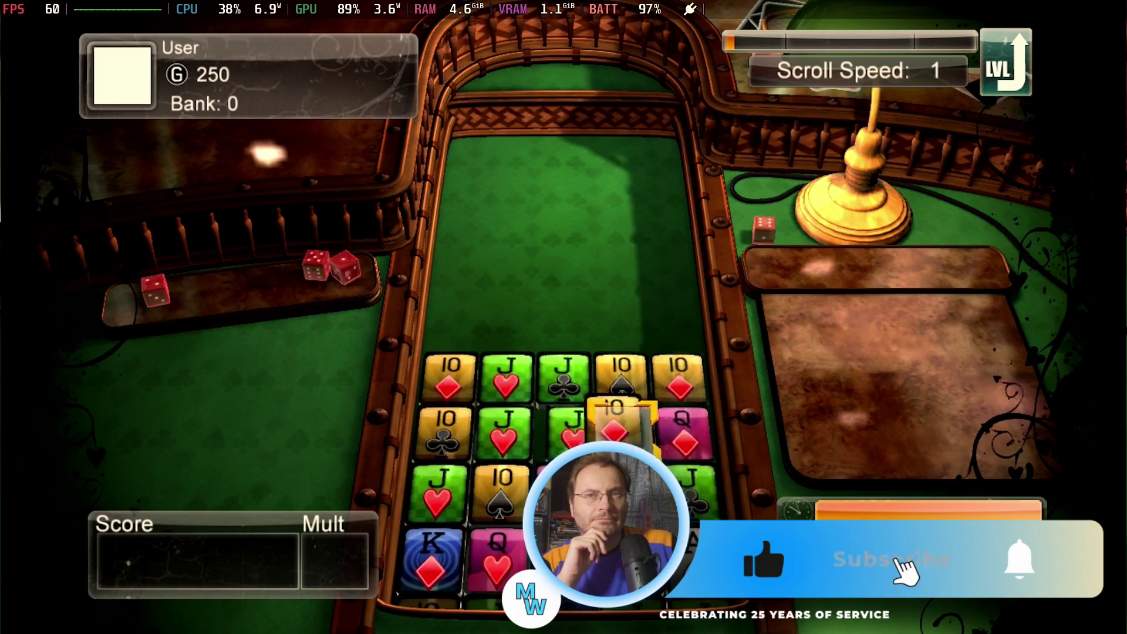